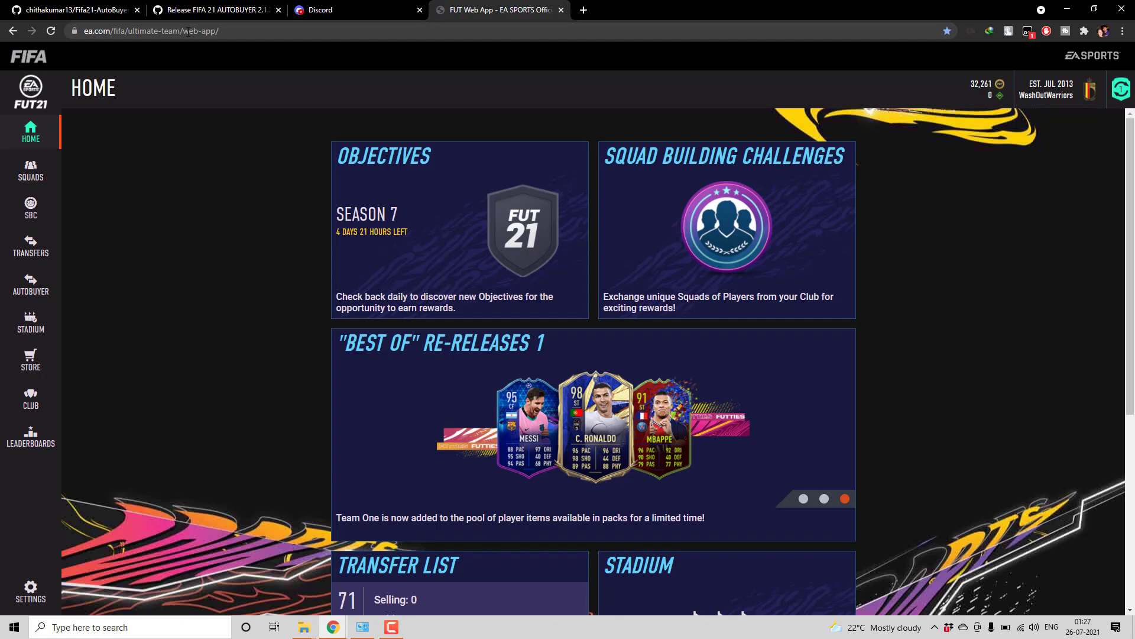
Highlight the 2.1.2 release notes on the sound notification fix, Discord support and Auto Log Clear.
click(213, 10)
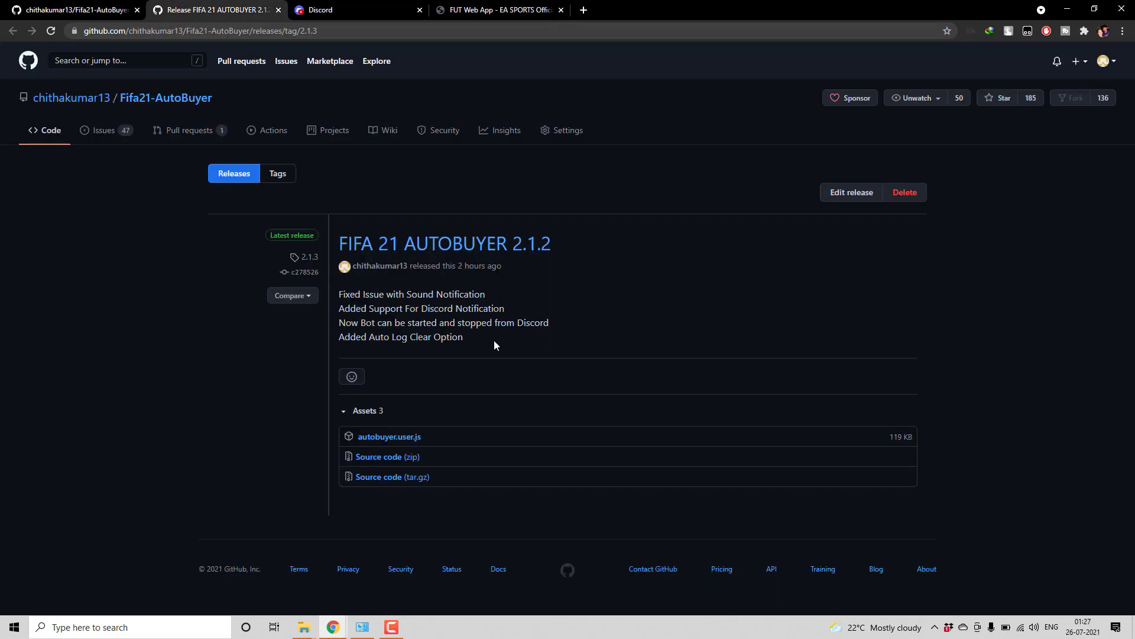
drag(494, 340, 338, 294)
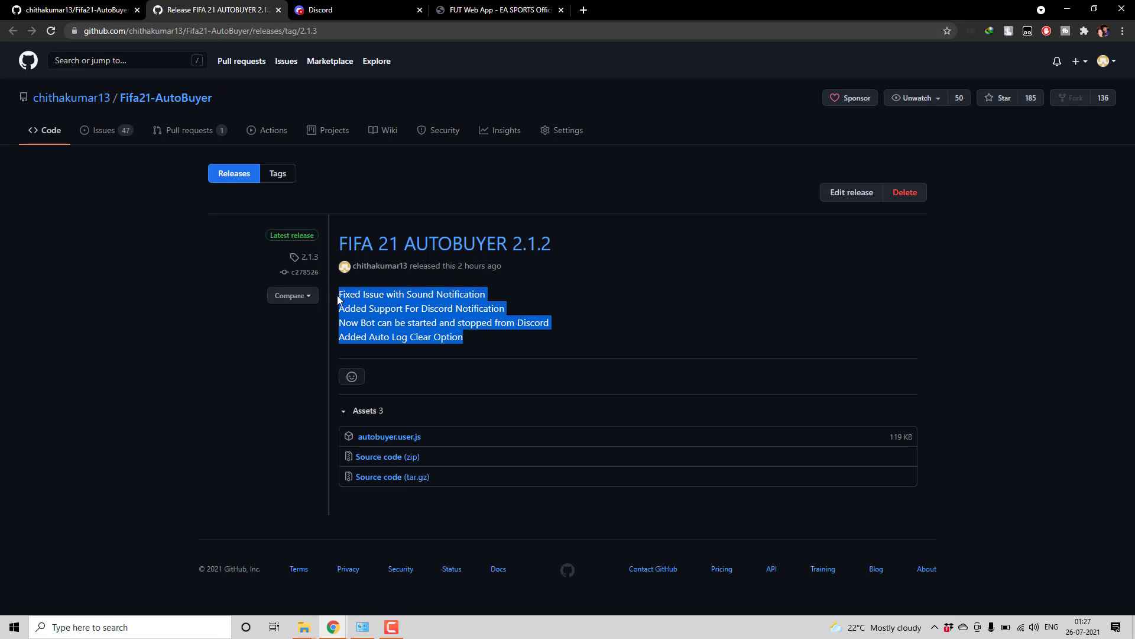
click(451, 325)
drag(485, 294, 341, 295)
drag(468, 338, 335, 331)
drag(498, 294, 407, 294)
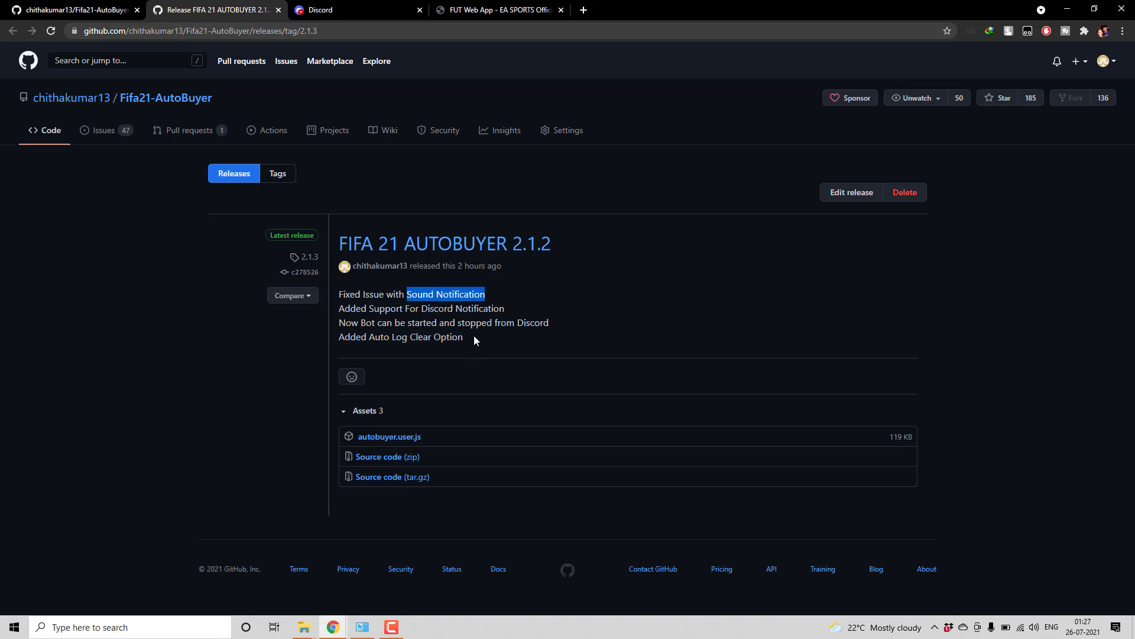
drag(470, 337, 339, 342)
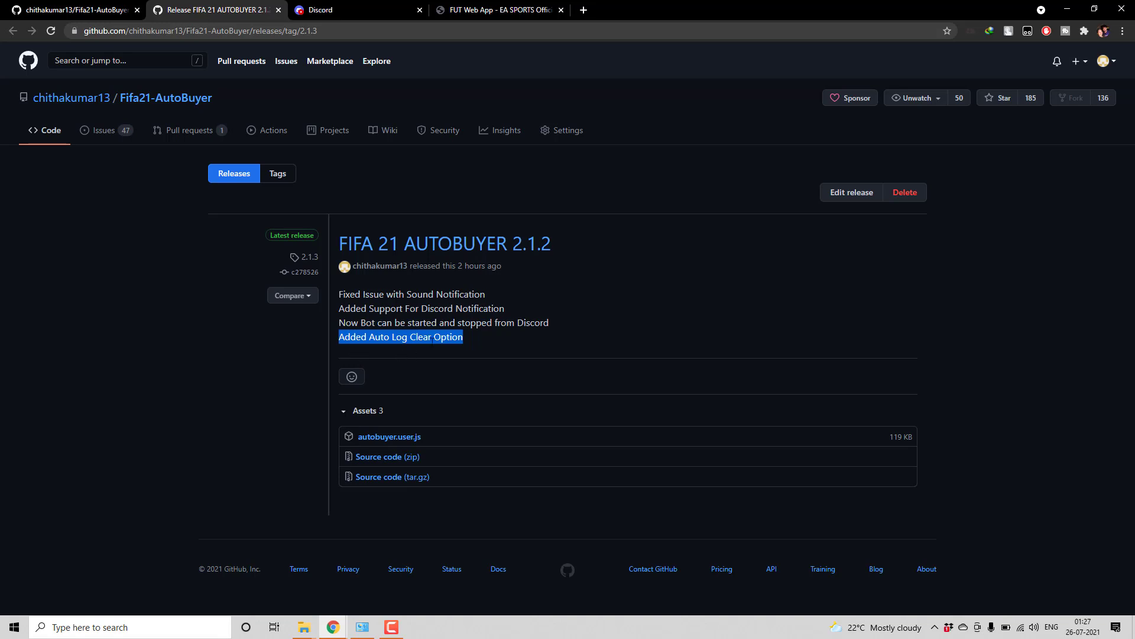
click(562, 331)
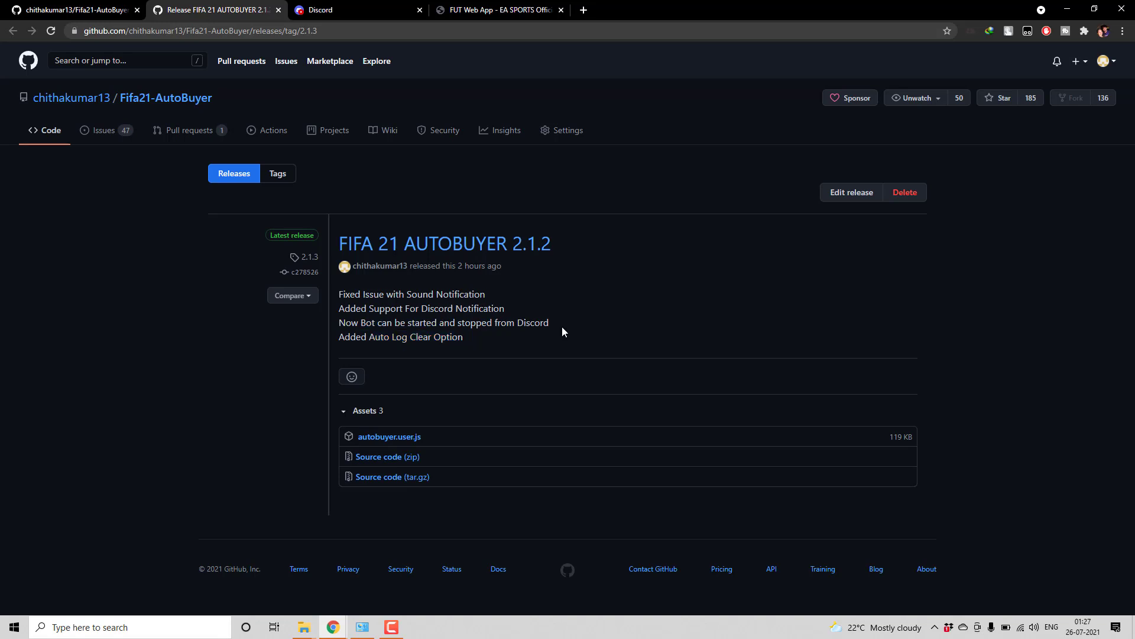
drag(552, 325, 340, 307)
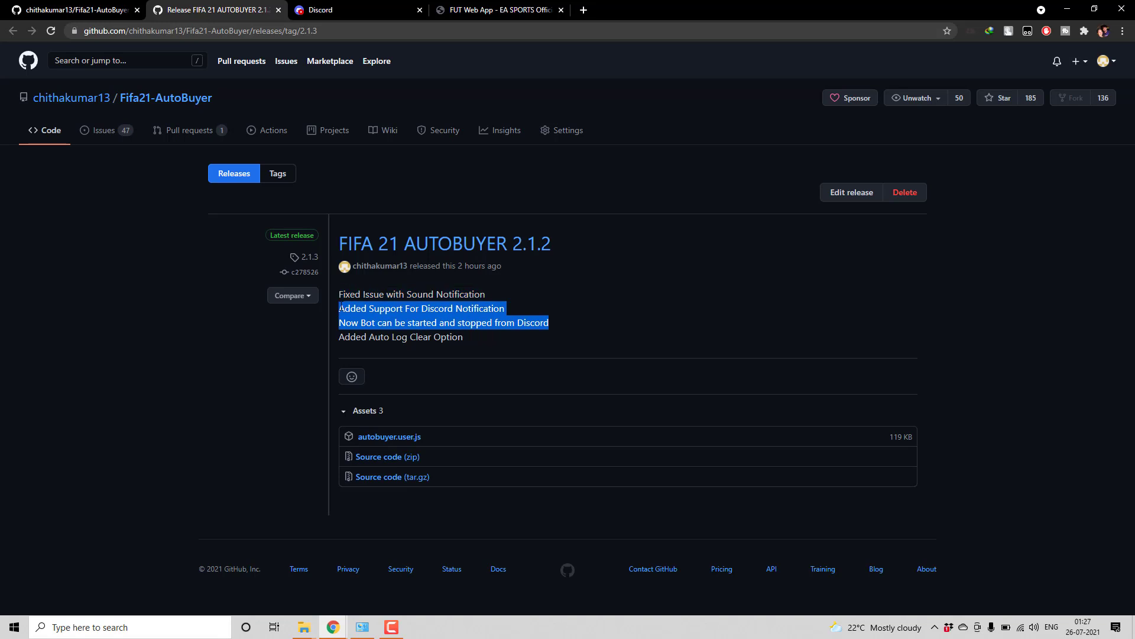
click(341, 306)
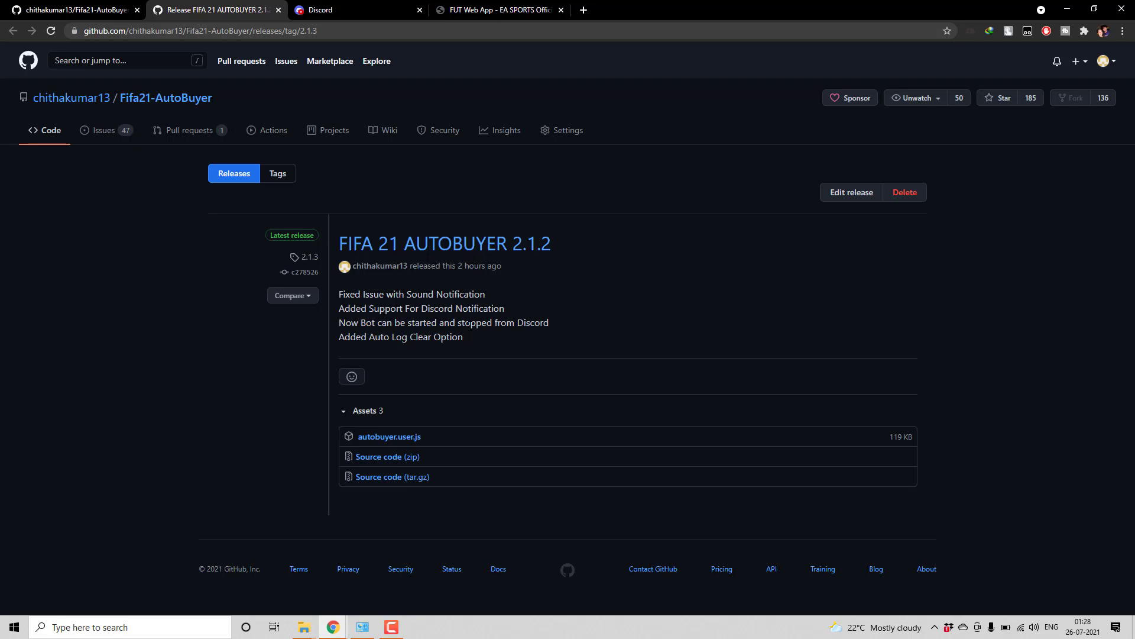
double_click(427, 323)
drag(556, 323, 341, 310)
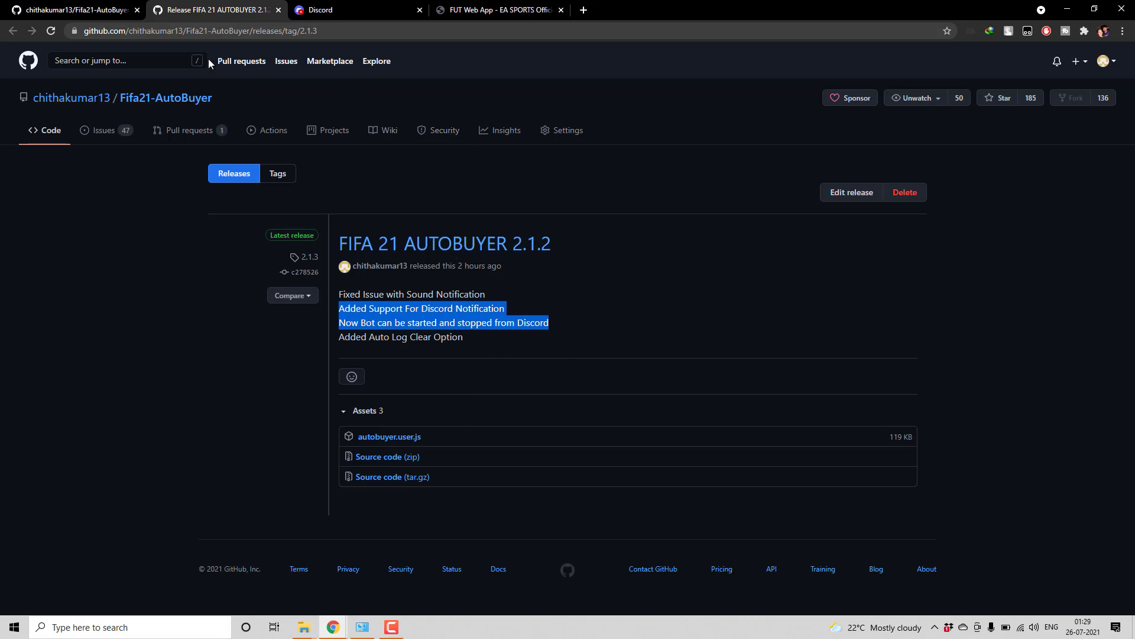
In the first tab, open FIFA 21 AUTOBUYER 2.1.2 from the repository's Releases list.
click(478, 165)
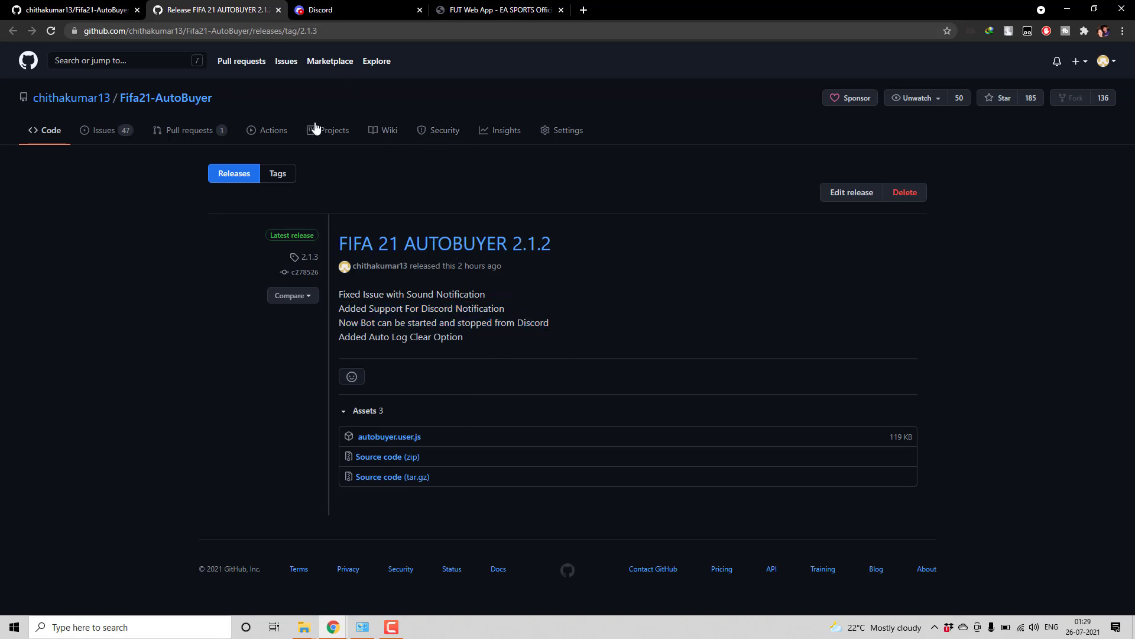
click(89, 12)
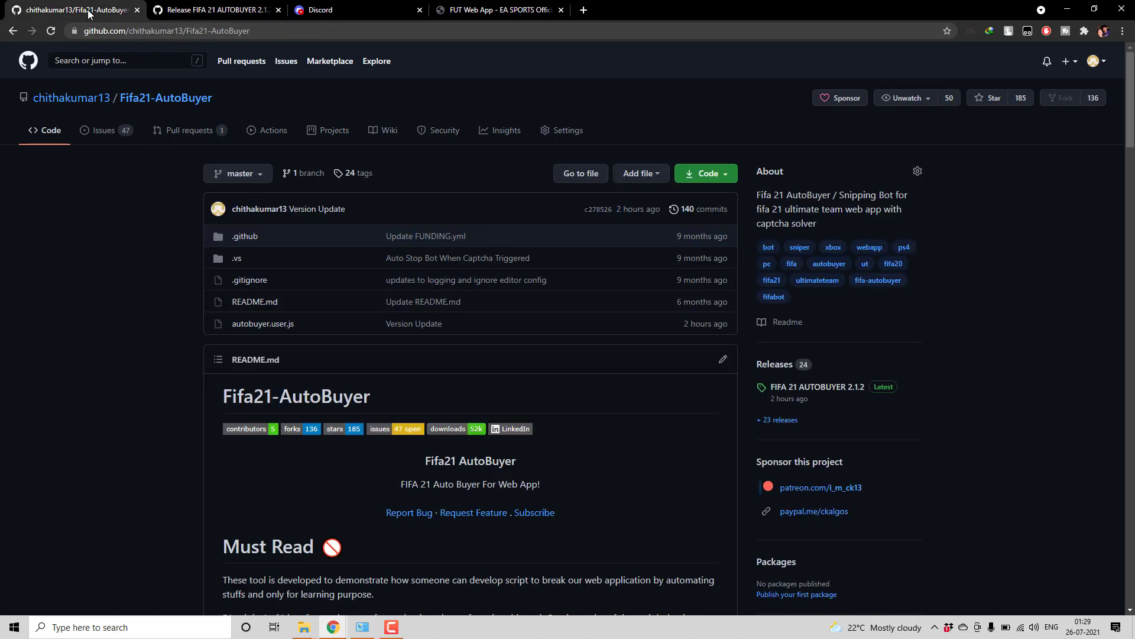
click(151, 28)
drag(235, 31, 281, 31)
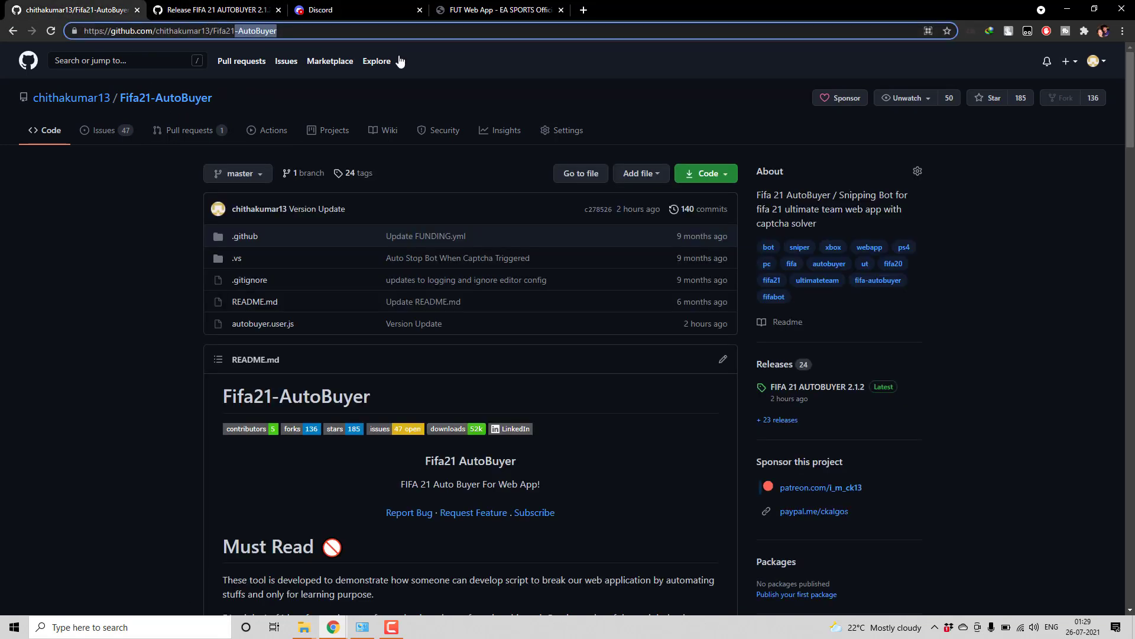
click(808, 388)
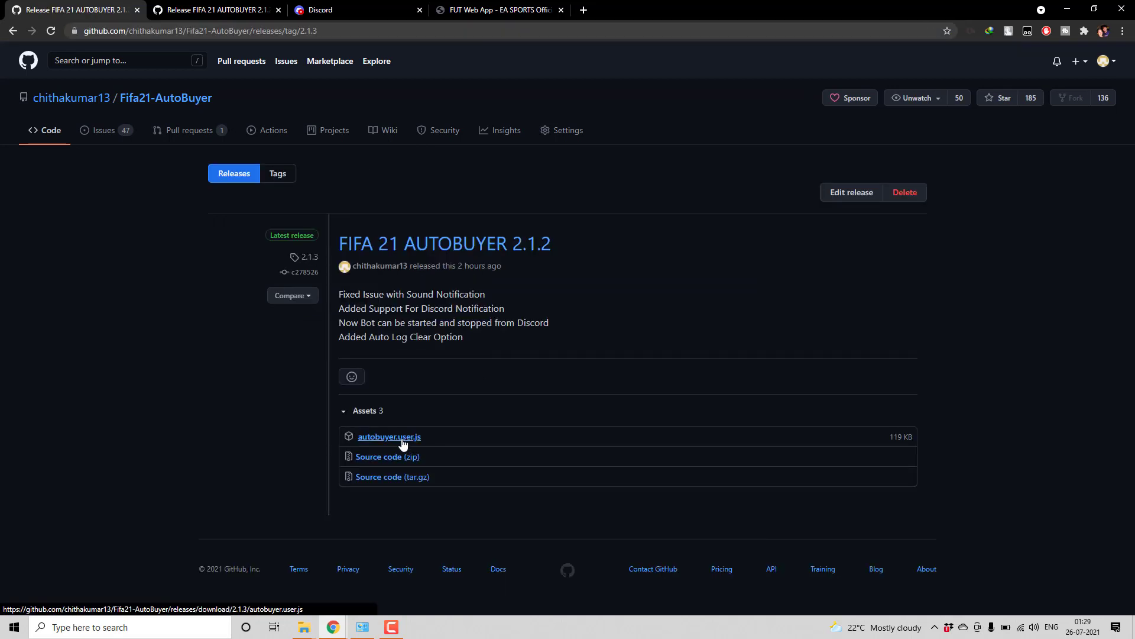
Reinstall the FUT 21 Autobuyer userscript from autobuyer.user.js, then return to the FUT Web App.
click(402, 442)
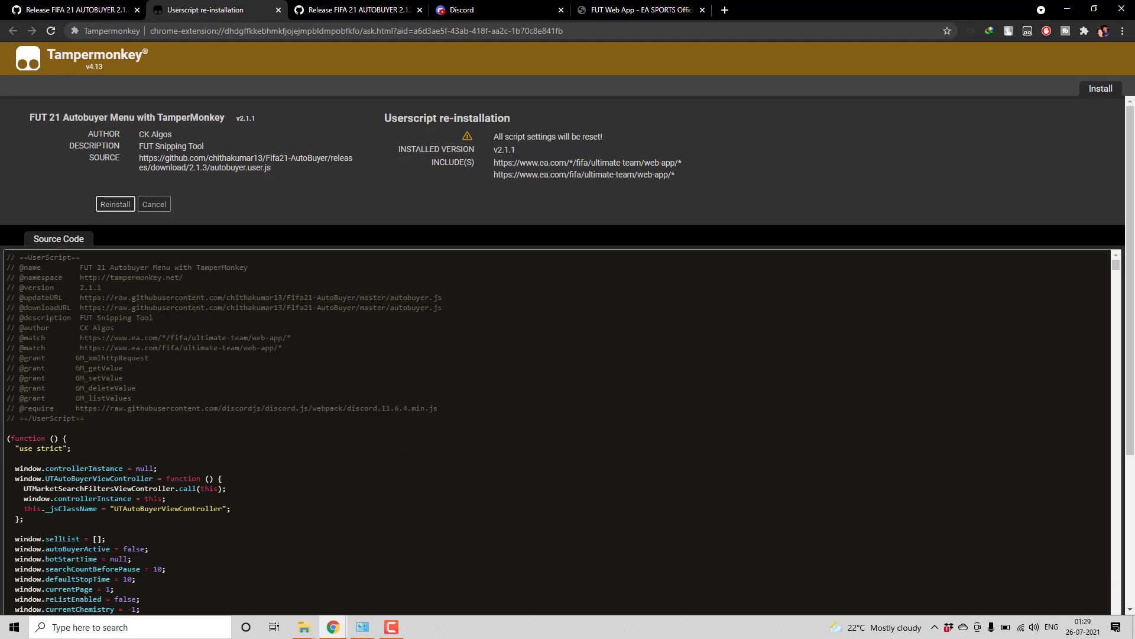
click(113, 204)
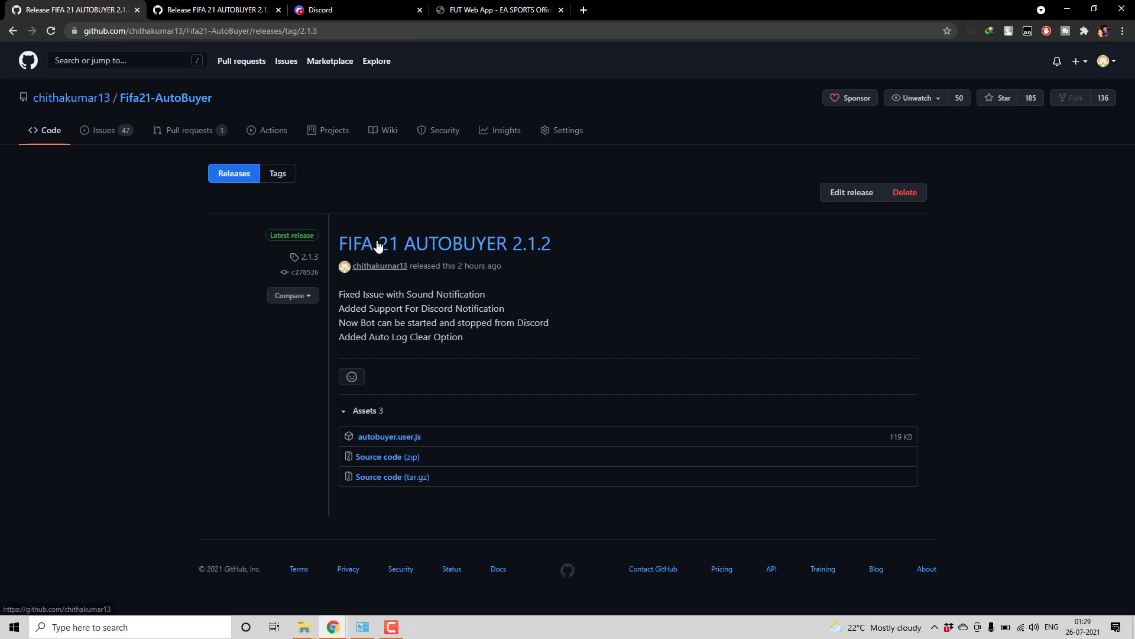
click(497, 9)
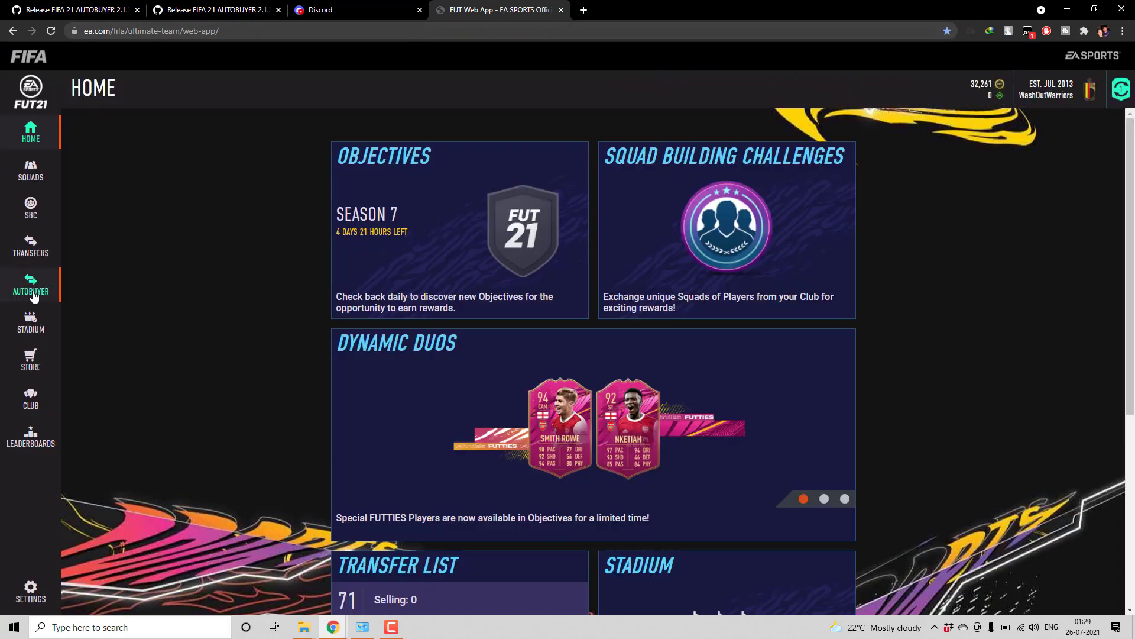
Open the Autobuyer page and bring its Telegram and Discord notification fields into view.
click(30, 285)
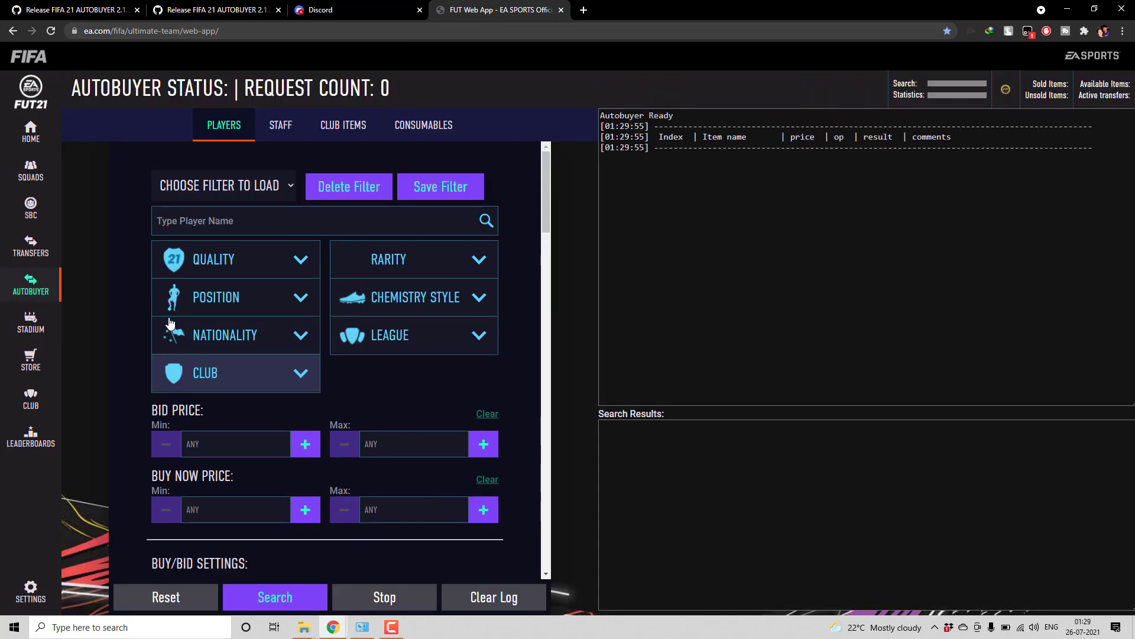
scroll(346, 353, down, 3)
scroll(346, 352, down, 15)
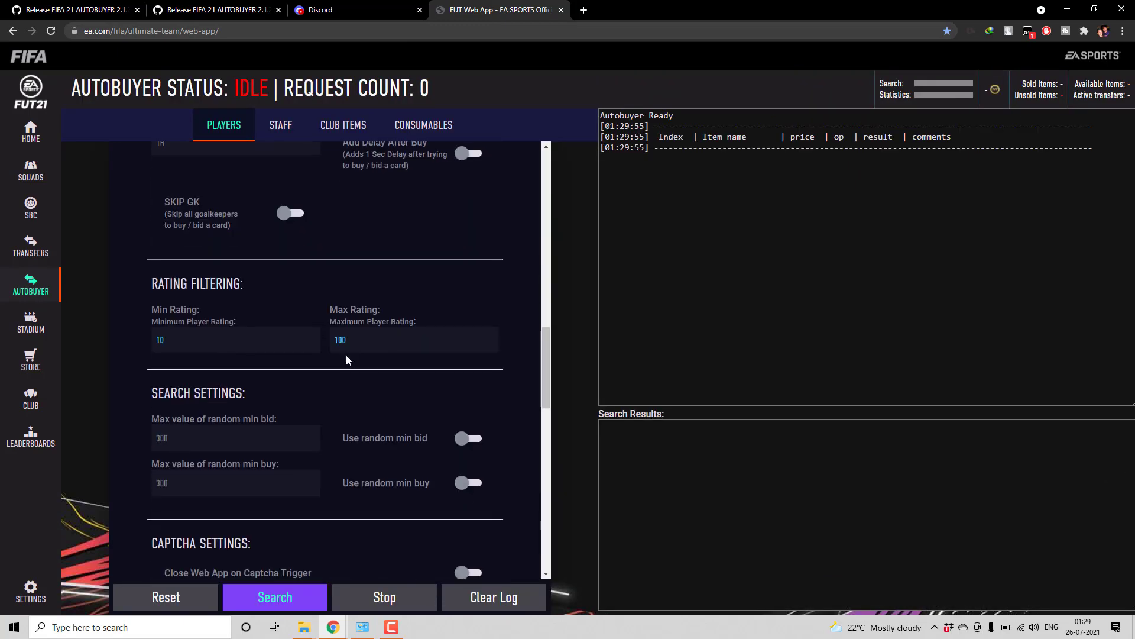
scroll(344, 357, down, 3)
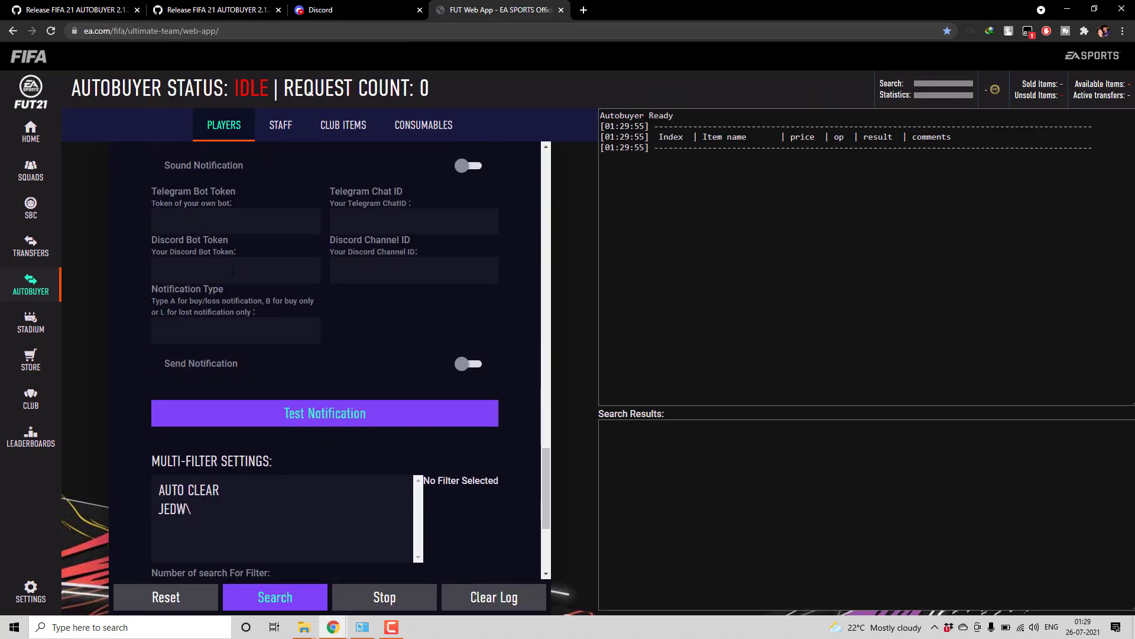
scroll(258, 262, up, 2)
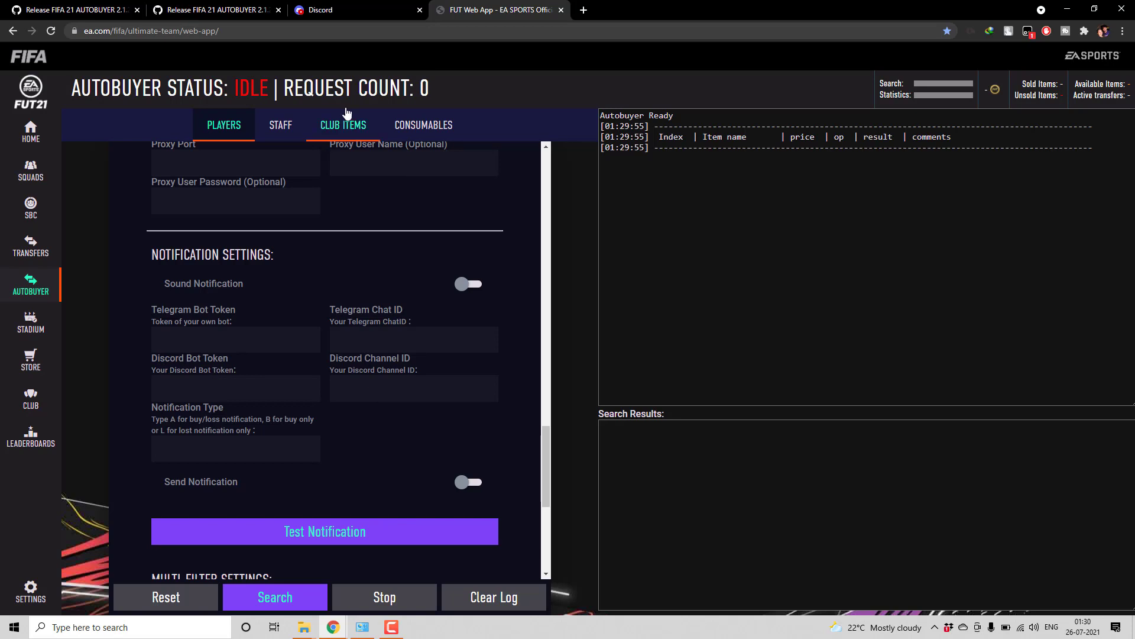
Go to discord.com/developers in a new browser tab.
click(584, 10)
text(discord.com)
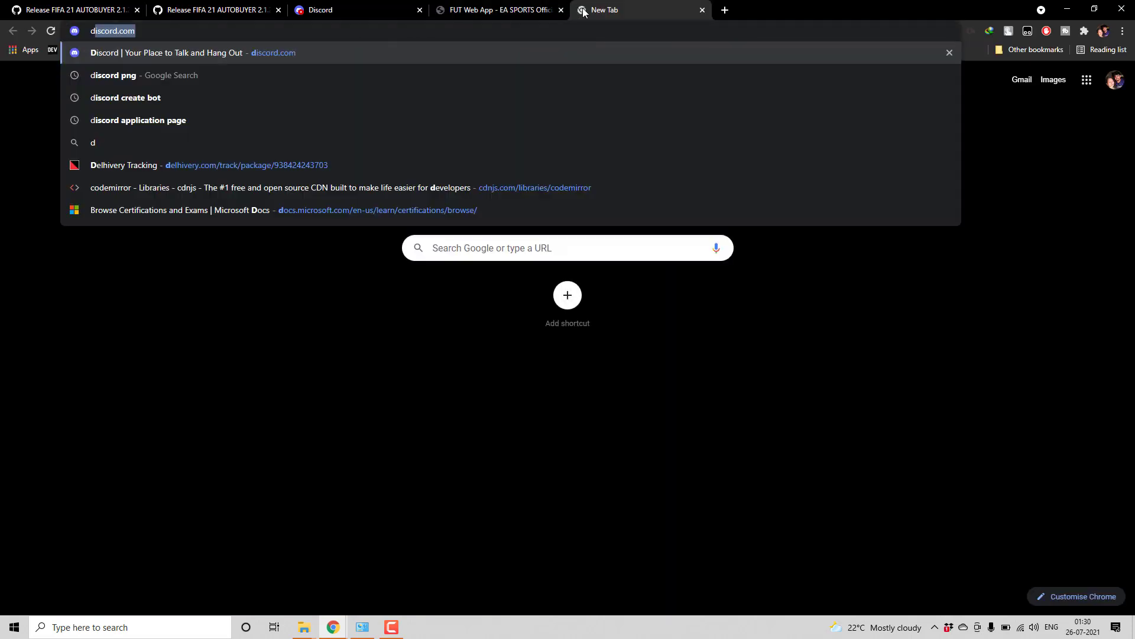
text(/de)
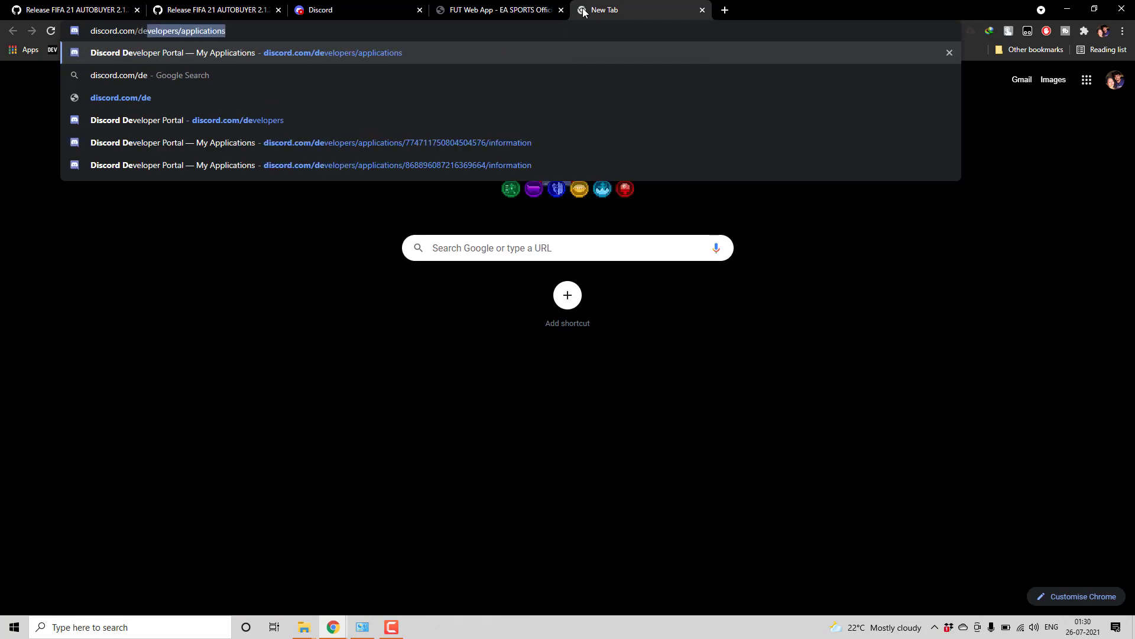
text(velopers)
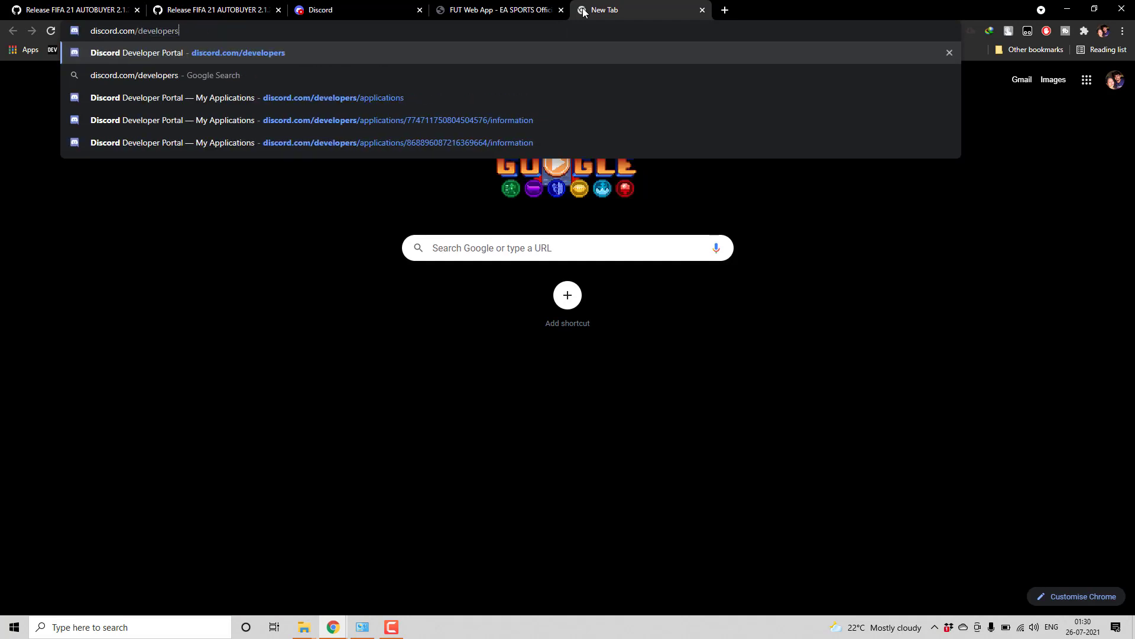
key(Return)
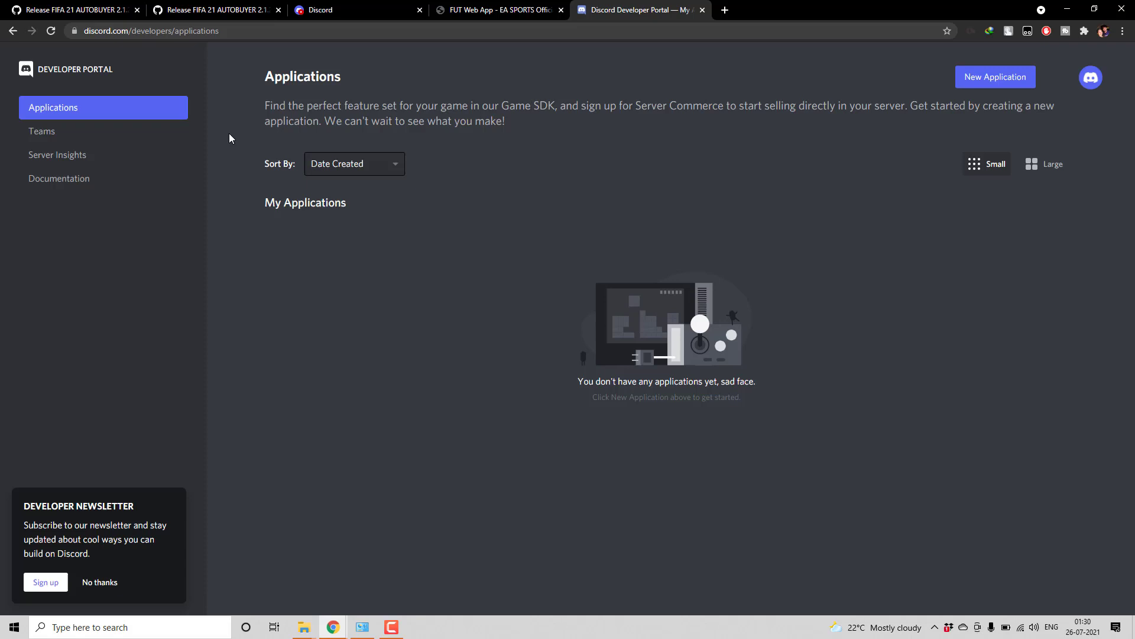
drag(172, 36, 268, 38)
click(433, 205)
Create a new application named 'FIFABot'.
click(977, 90)
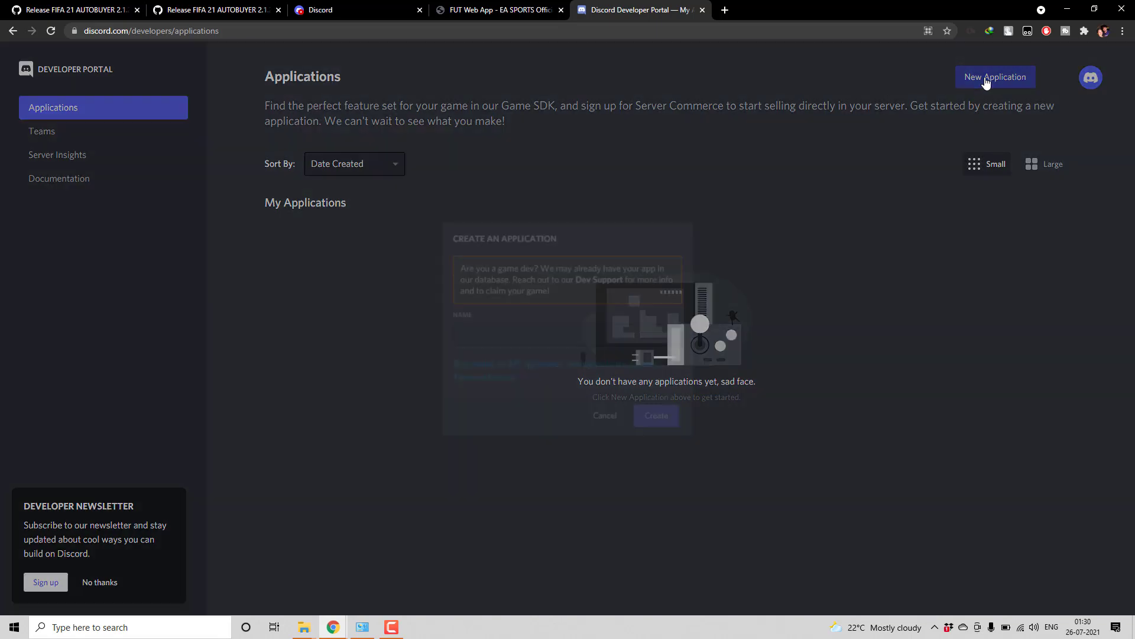
click(488, 325)
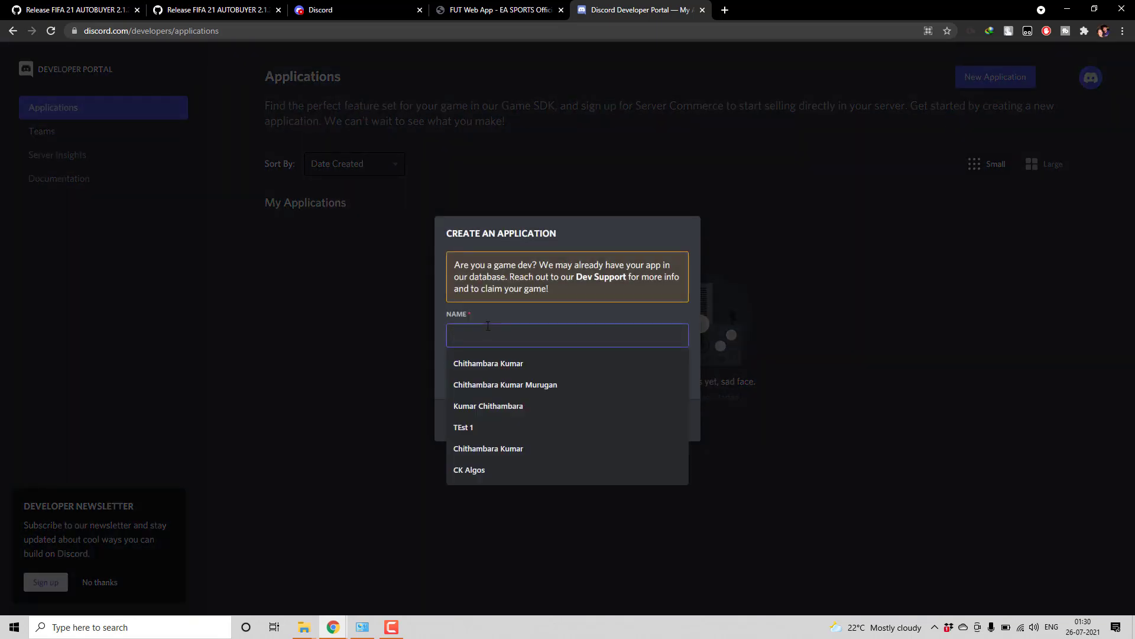
text(FIFA)
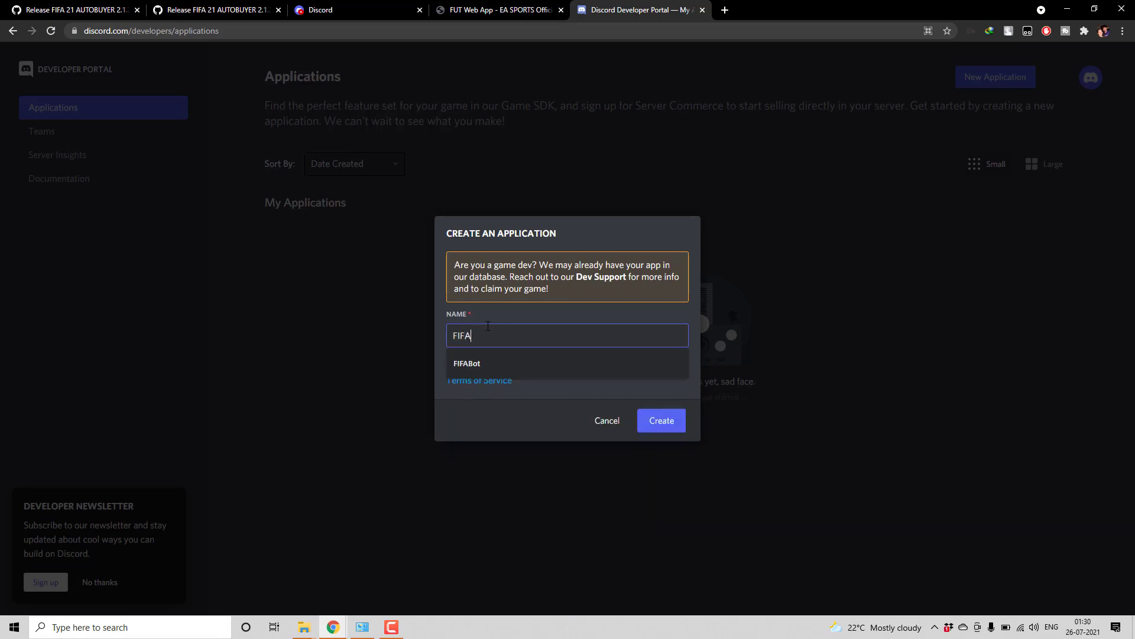
key(Down)
key(Return)
click(672, 422)
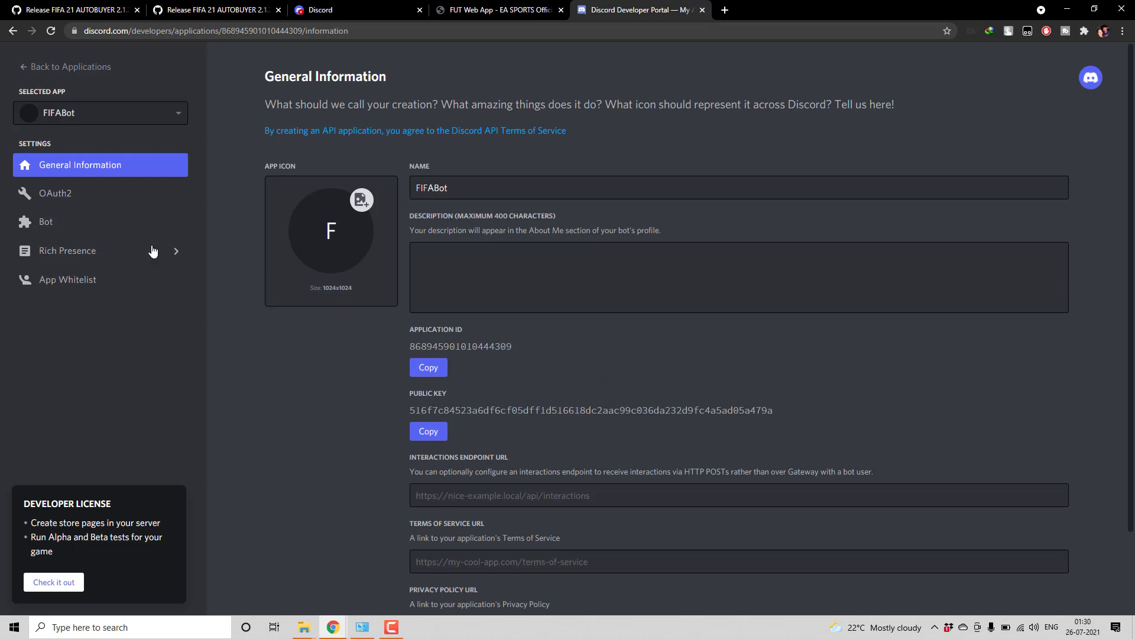
Add a bot user to the FIFABot application and copy its token.
click(48, 223)
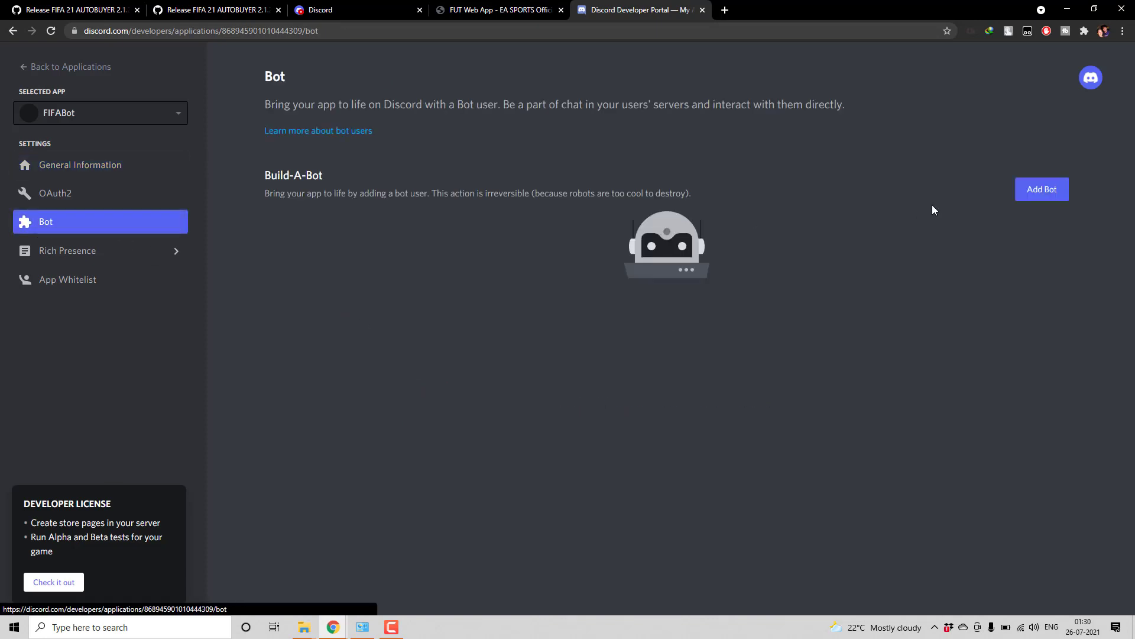
click(1042, 193)
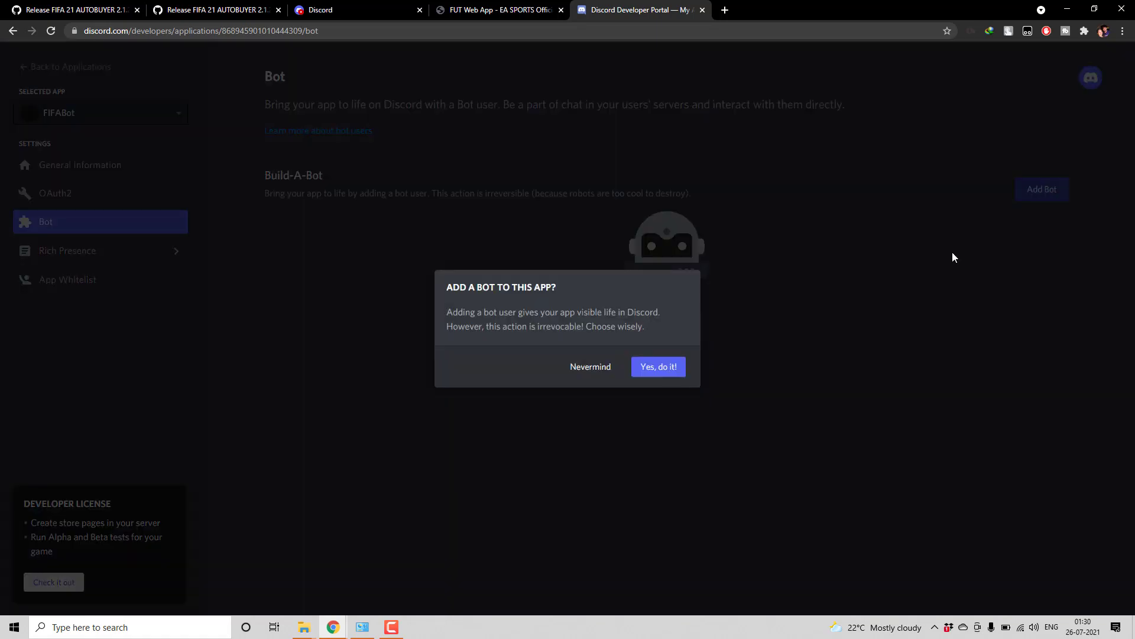
click(675, 378)
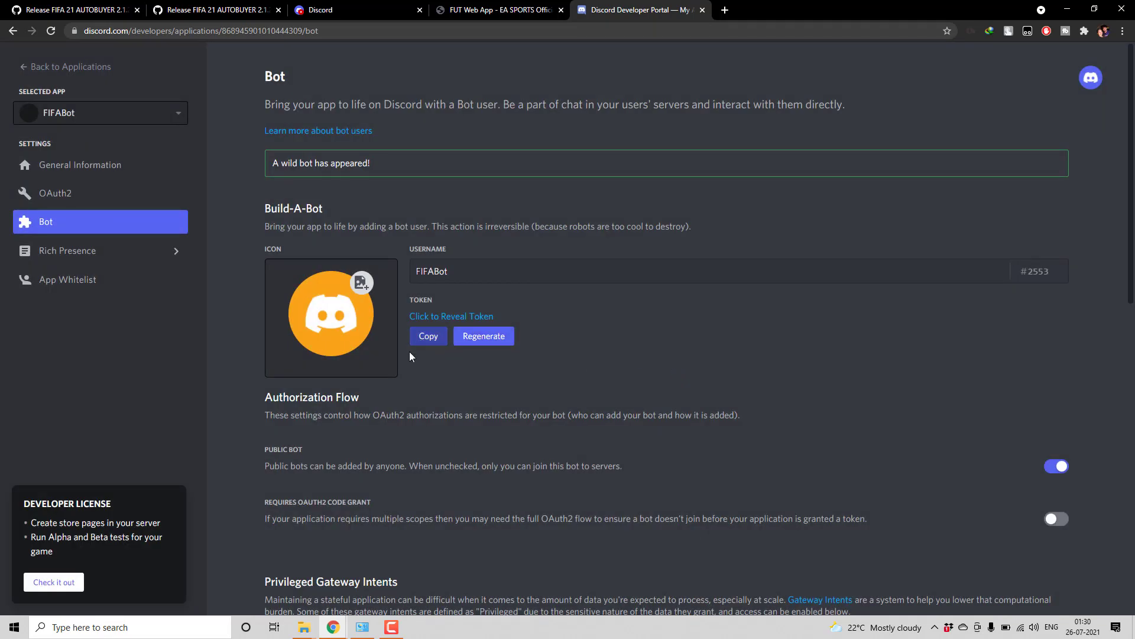
click(427, 338)
Paste the copied FIFABot token into the autobuyer's Discord Bot Token field.
click(498, 9)
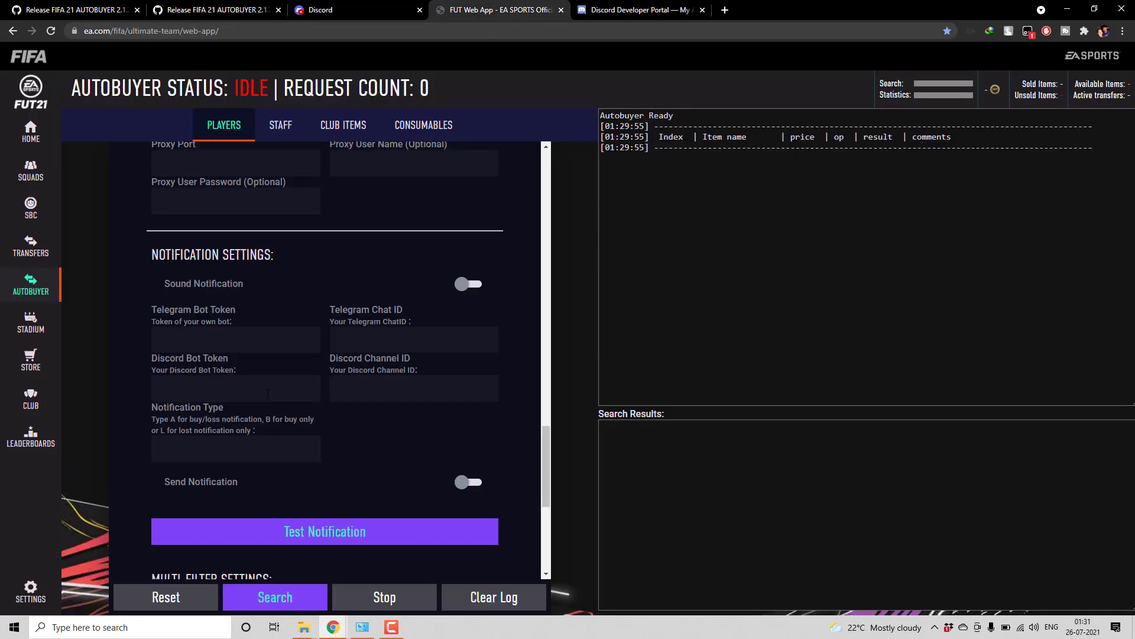
click(635, 10)
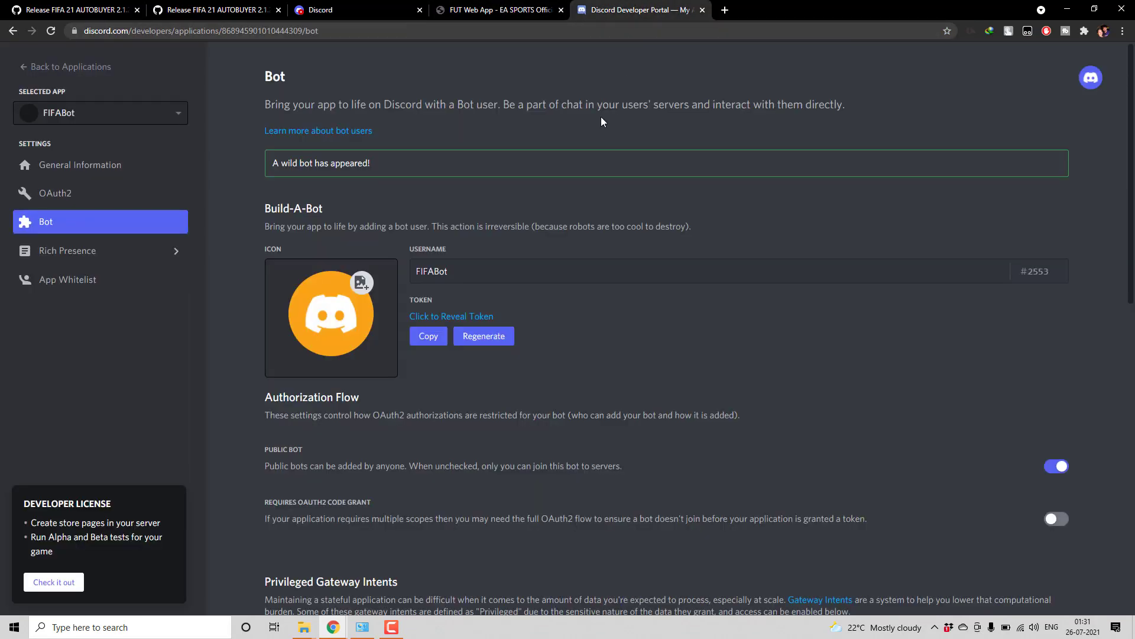
click(422, 336)
click(485, 10)
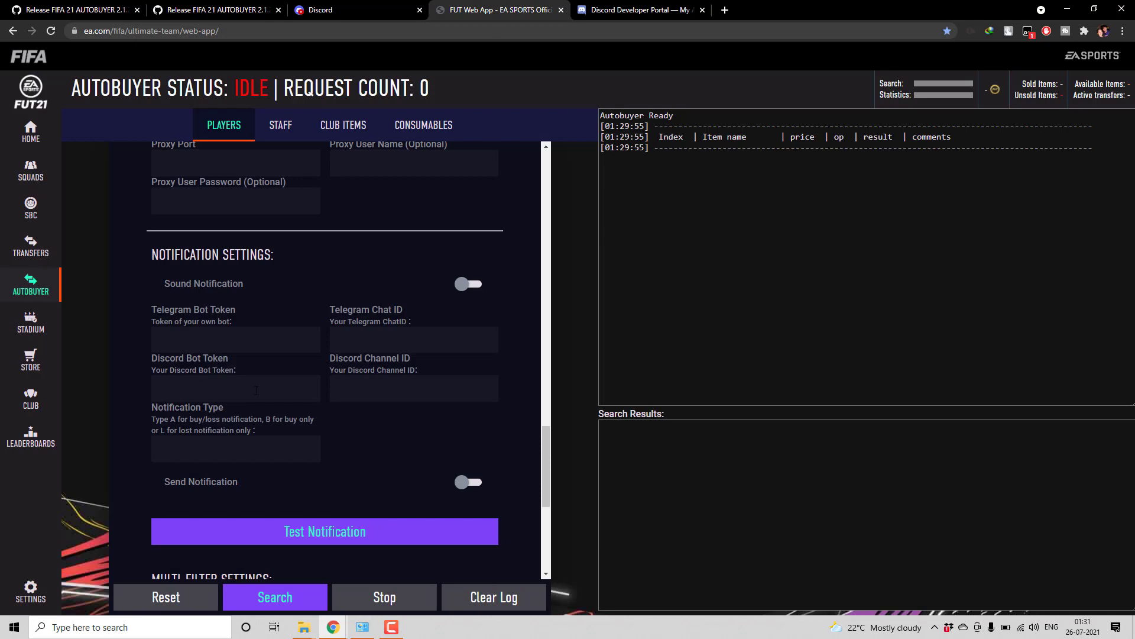
key(ctrl+v)
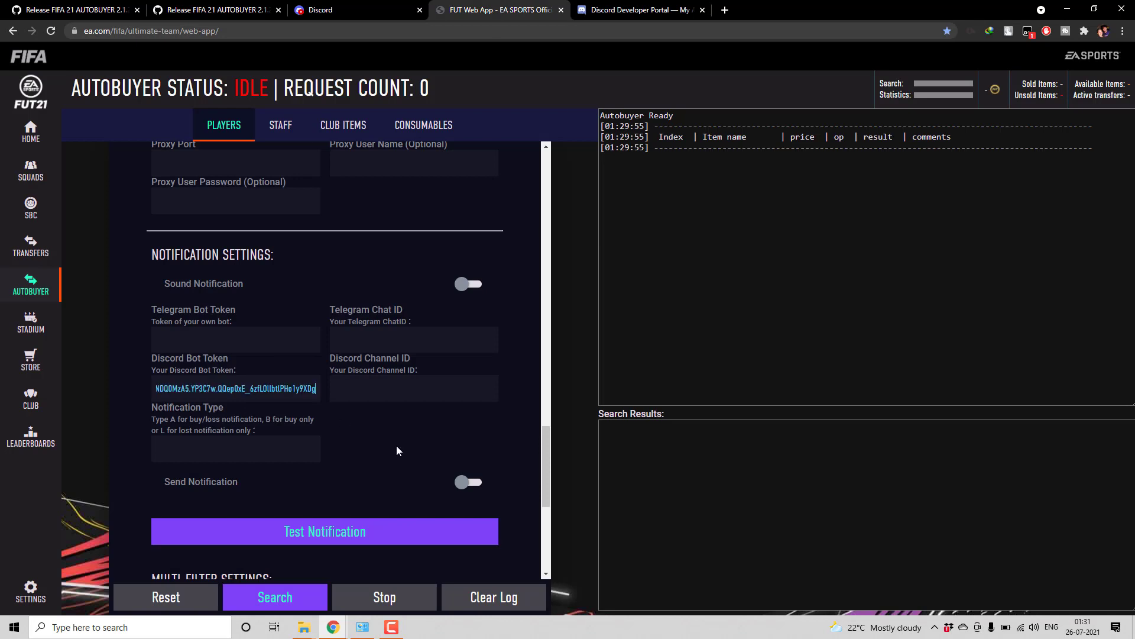
click(595, 10)
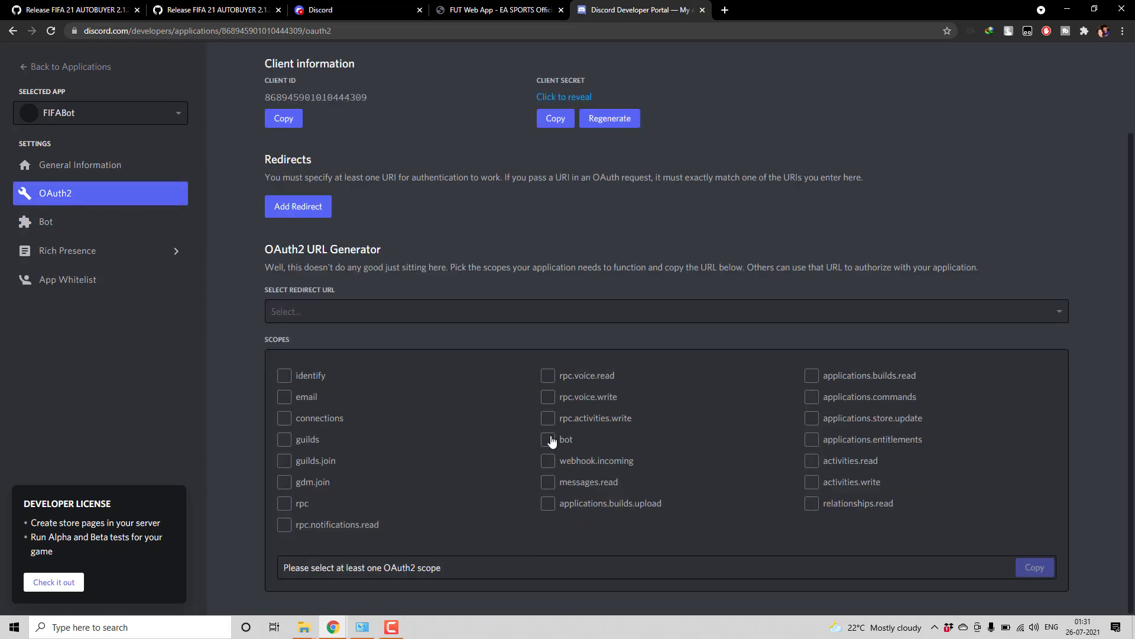
Copy a bot-scope invite URL with Send Messages, Manage Messages and Read Message History permissions.
click(548, 439)
scroll(666, 434, down, 6)
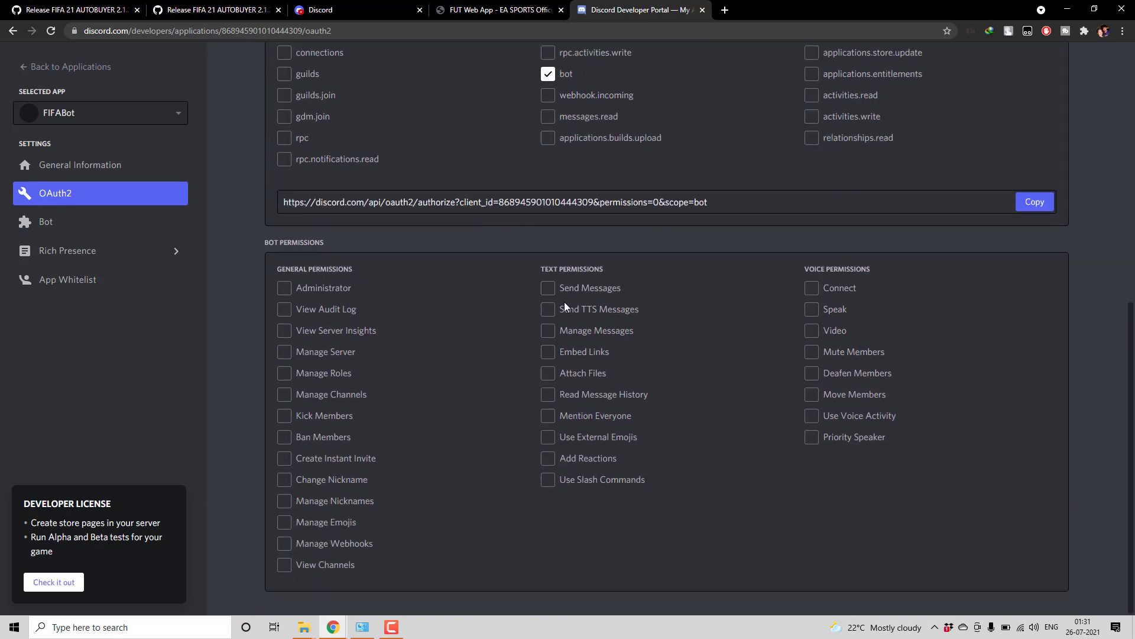
click(550, 296)
click(551, 337)
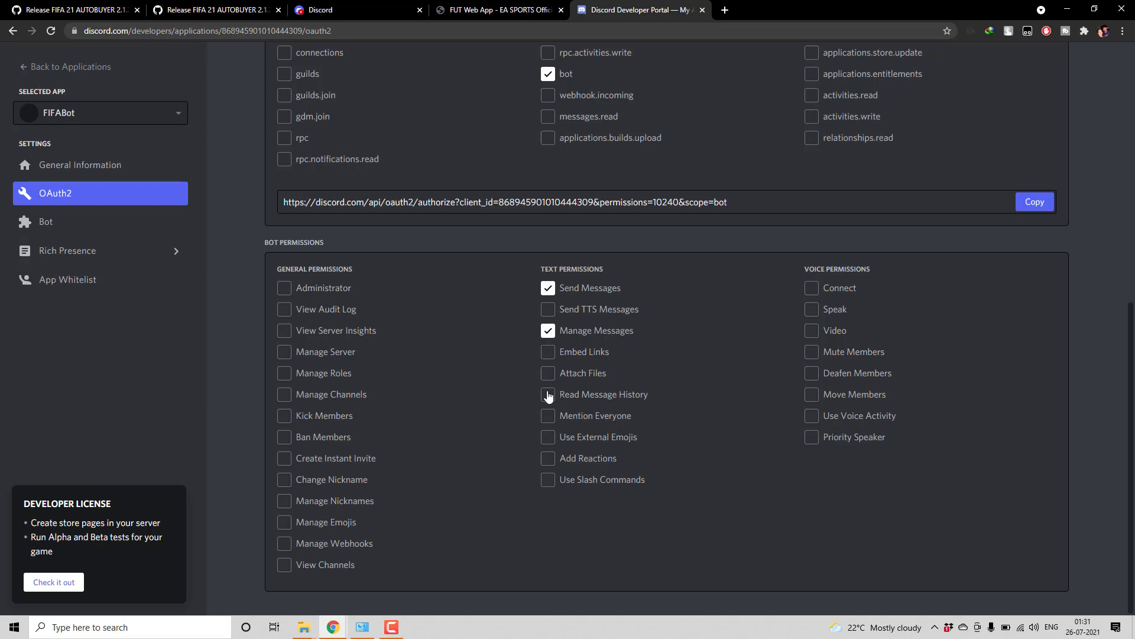
click(549, 396)
click(1035, 204)
Create a from-scratch Discord server for friends named 'FIFA BOT NOTIFICATION'.
click(354, 12)
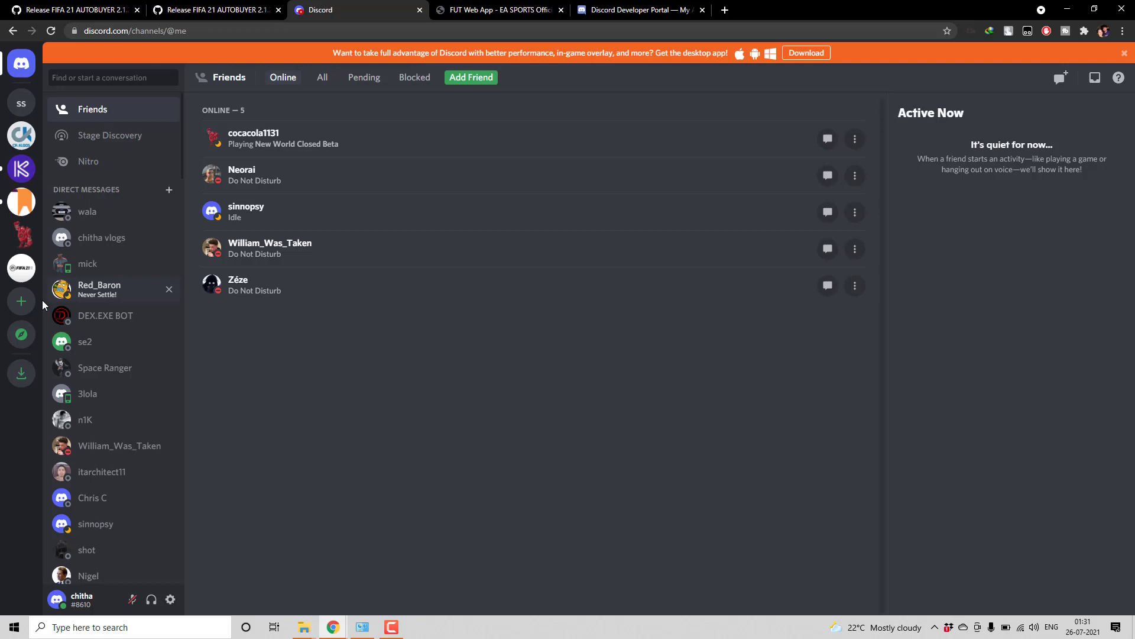
click(21, 302)
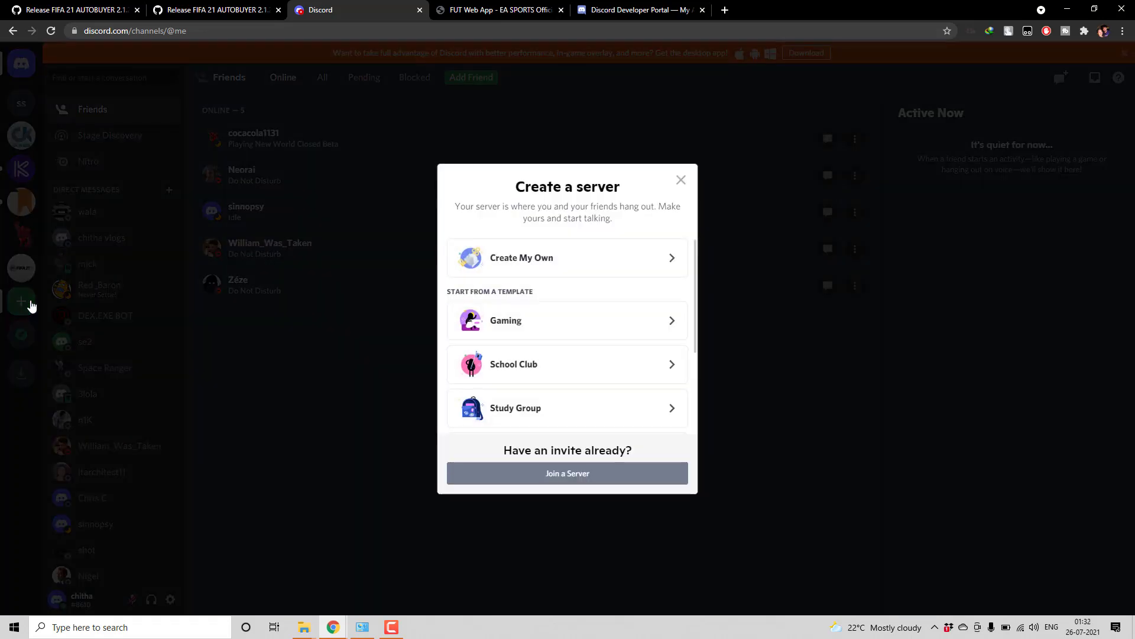
click(528, 269)
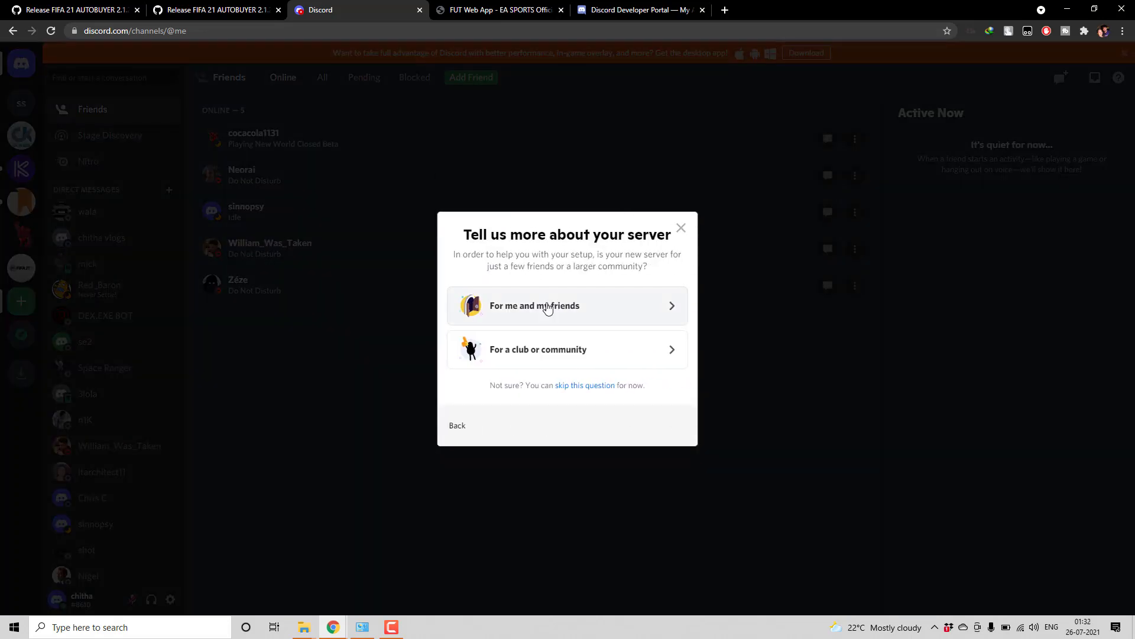
click(547, 304)
drag(522, 371, 433, 372)
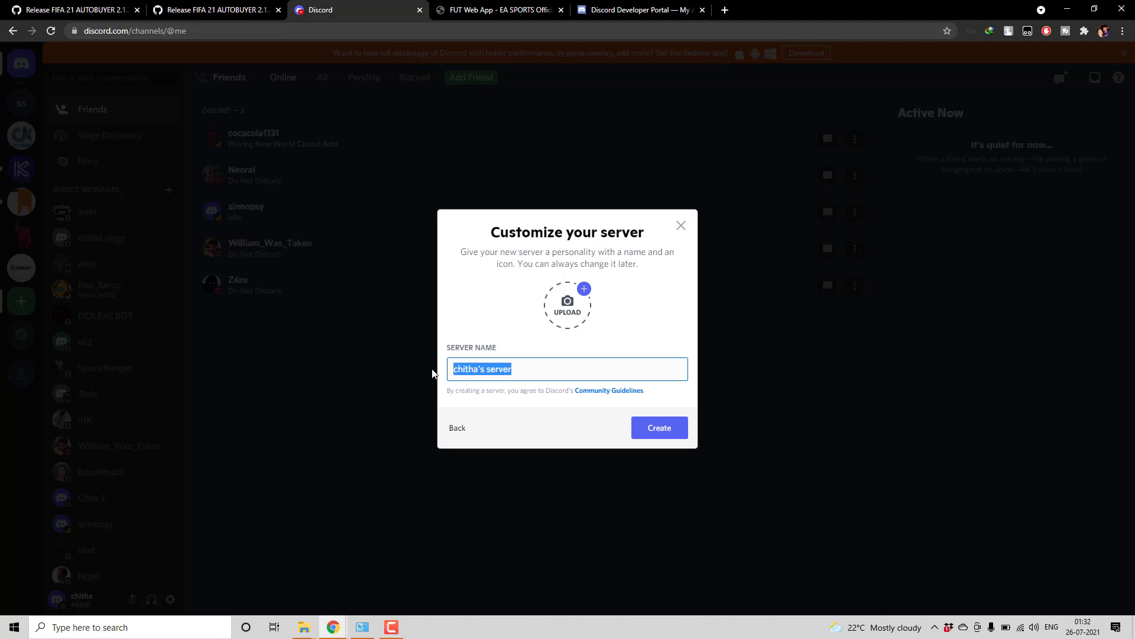
text(FIFA BO)
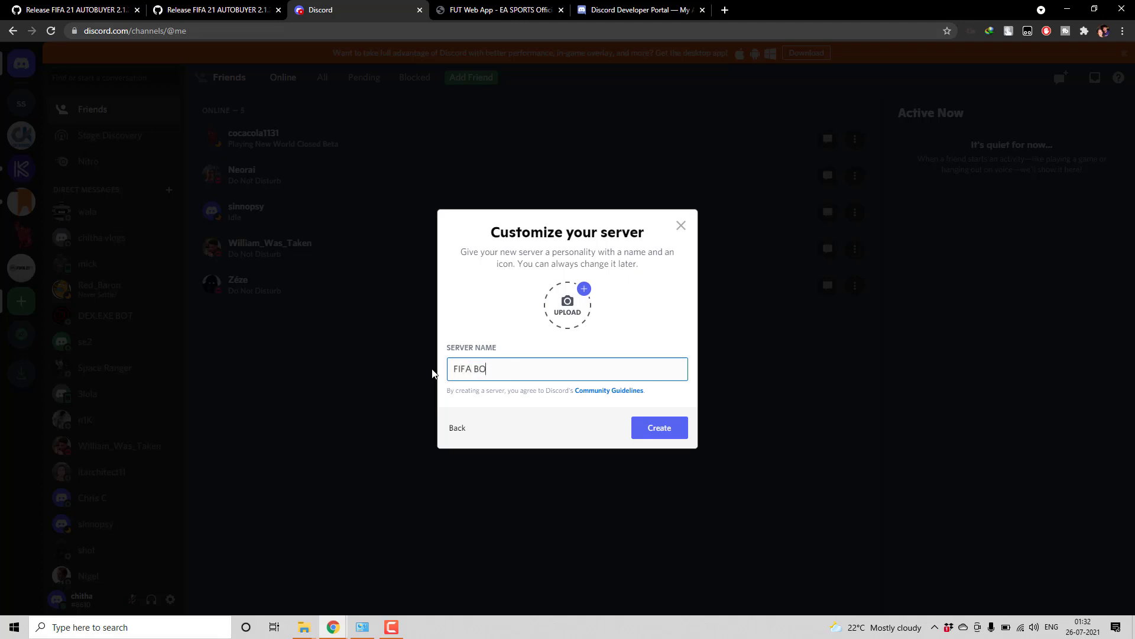
text(T NOTIFICATIO)
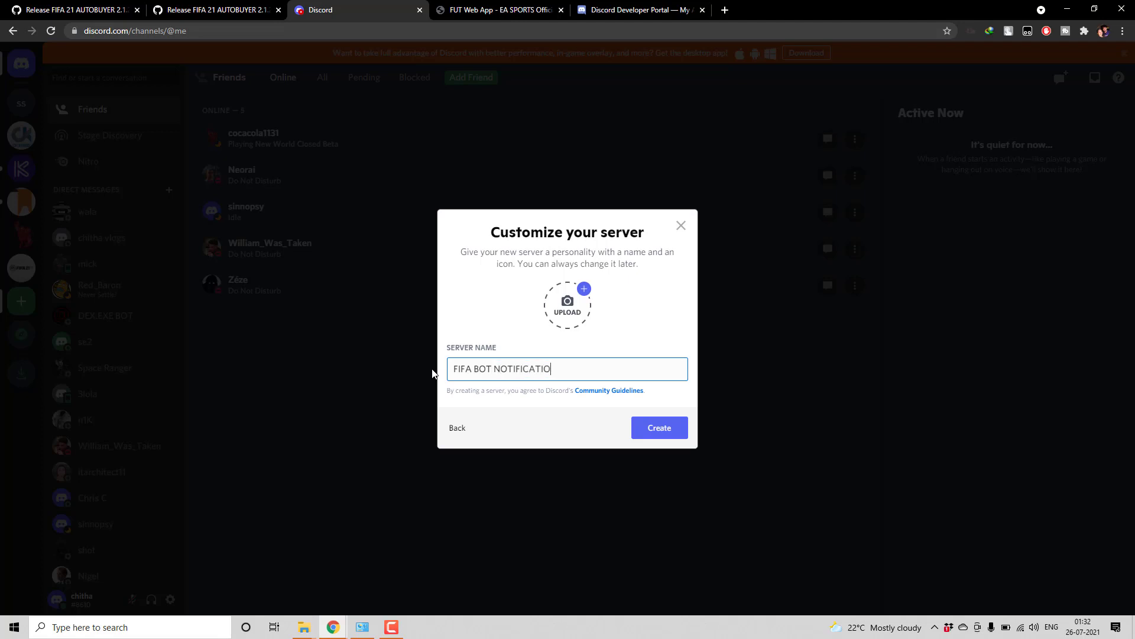
text(N)
click(683, 433)
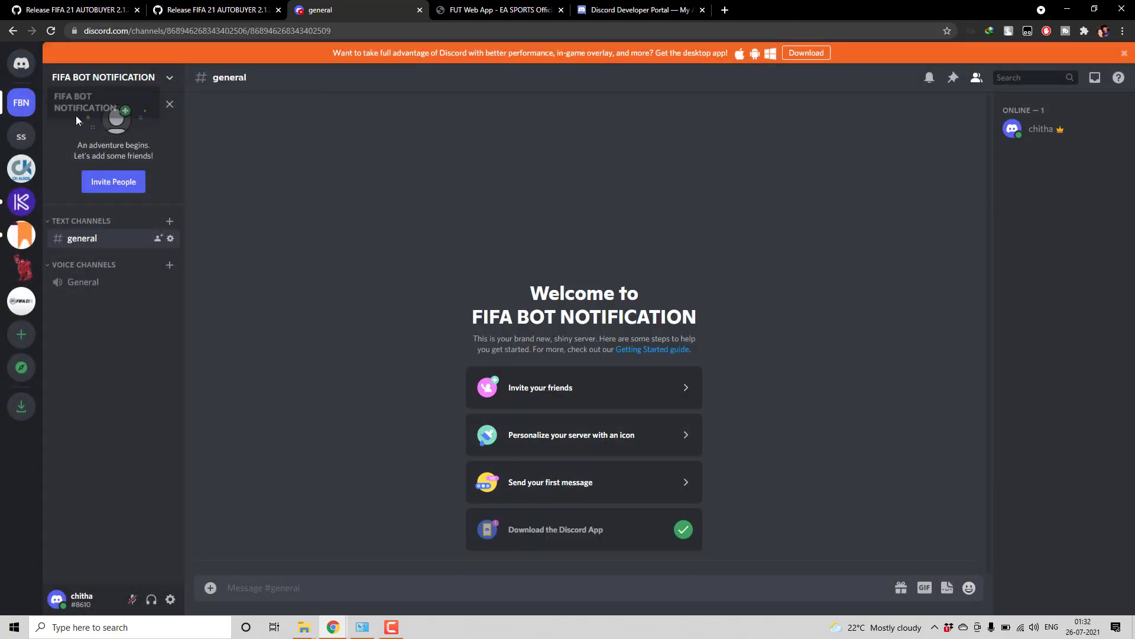
Copy FIFABot's invite URL from the OAuth2 page and open it in a new tab.
click(628, 12)
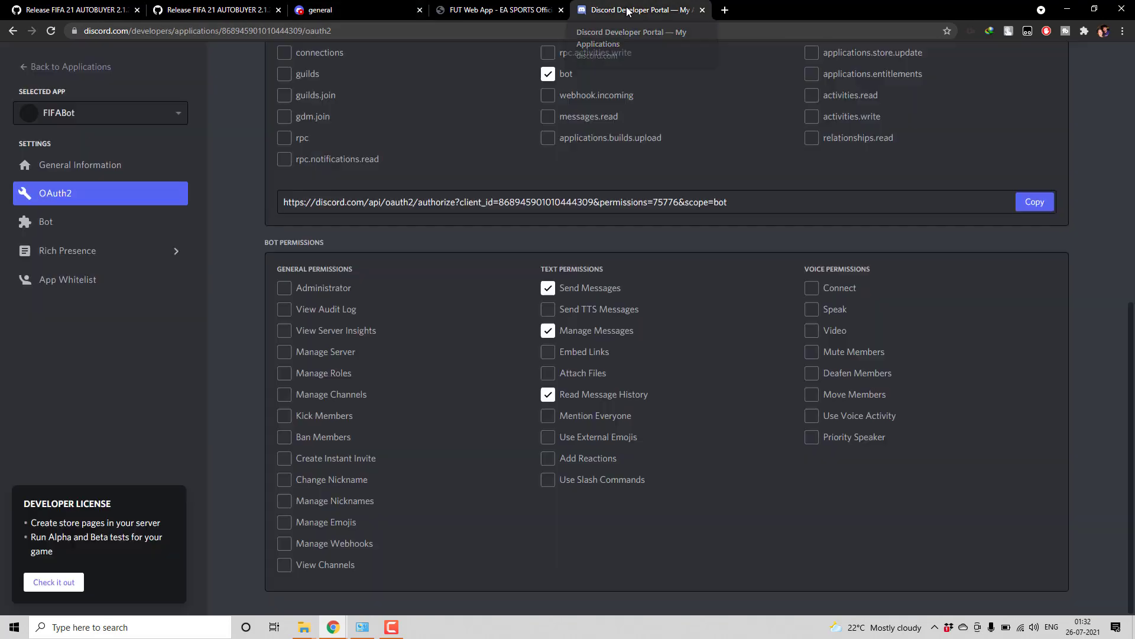
click(1033, 204)
click(725, 16)
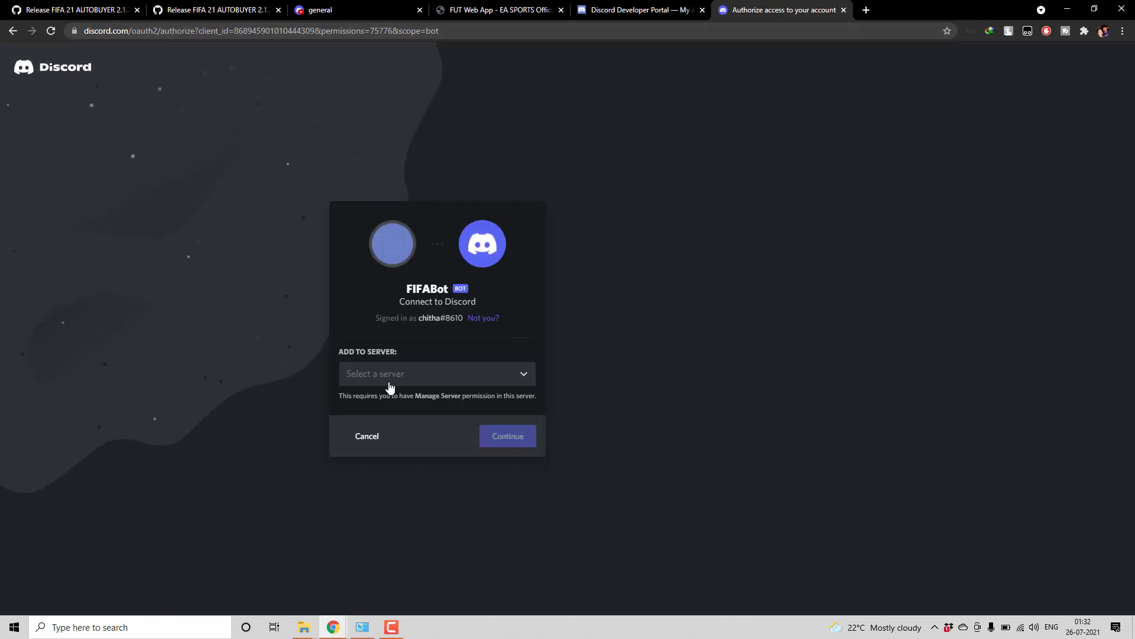
Authorize FIFABot into the FIFA BOT NOTIFICATION server and pass the captcha.
click(385, 381)
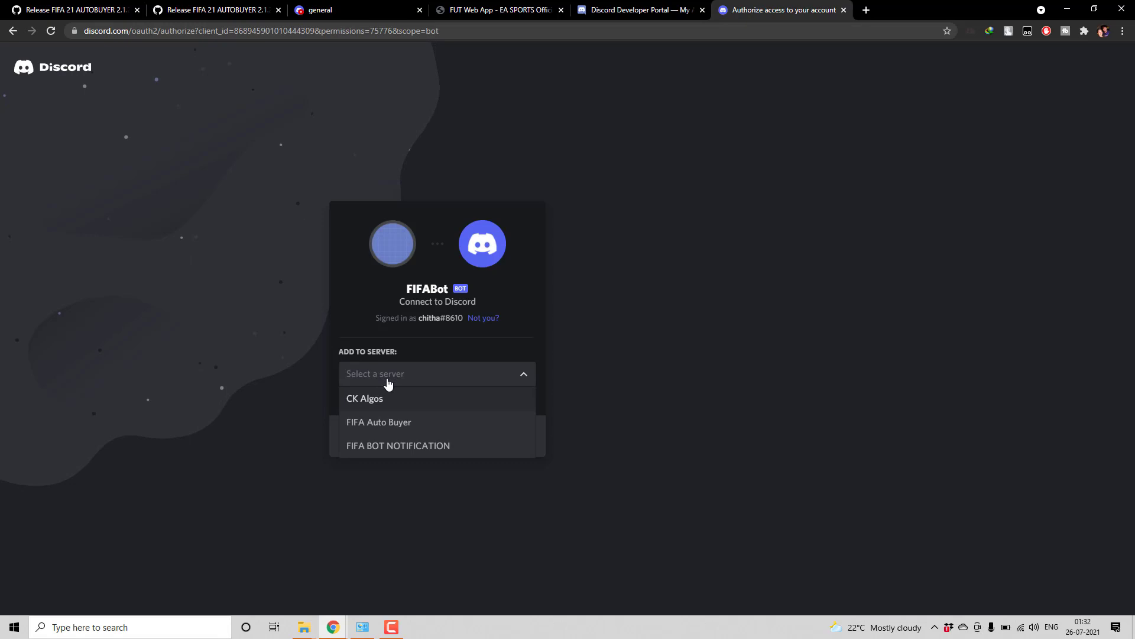
click(397, 451)
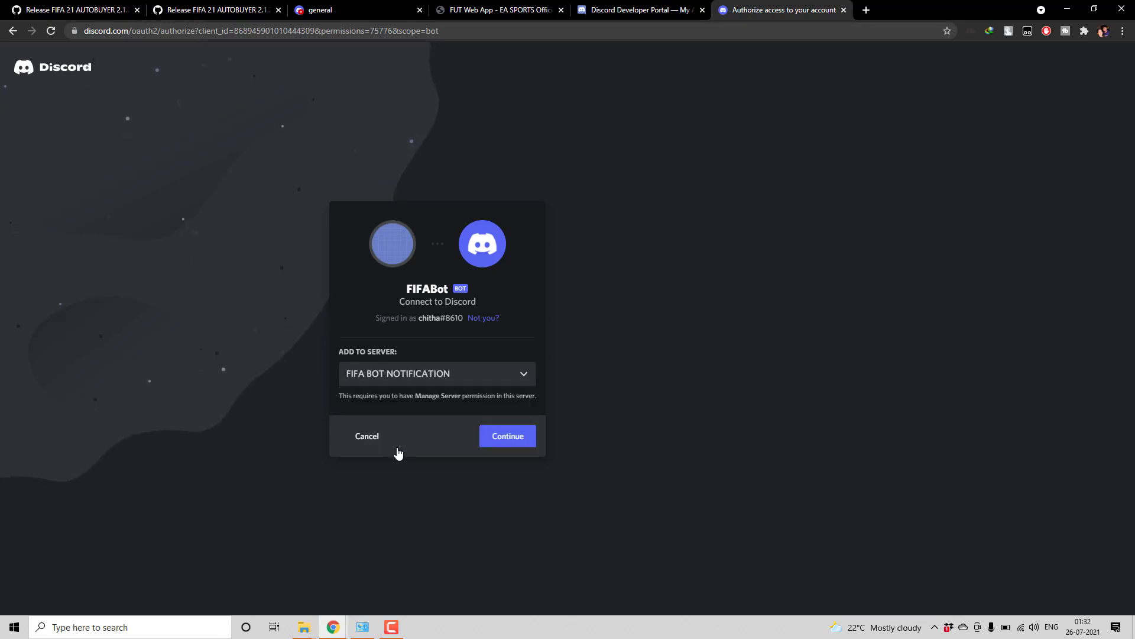
click(503, 441)
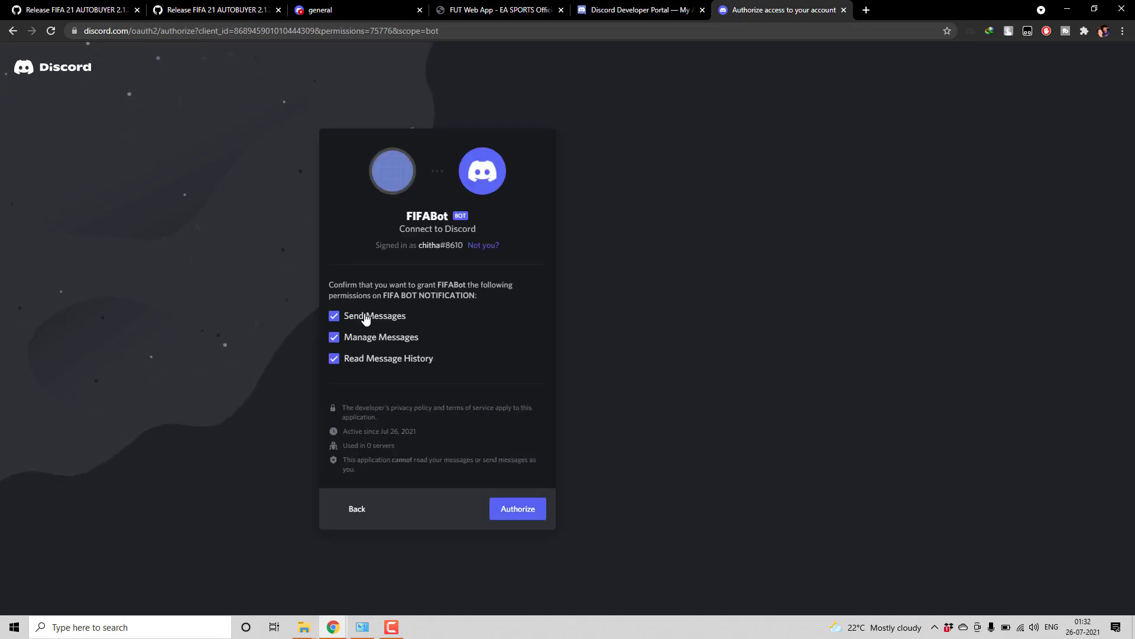
click(504, 516)
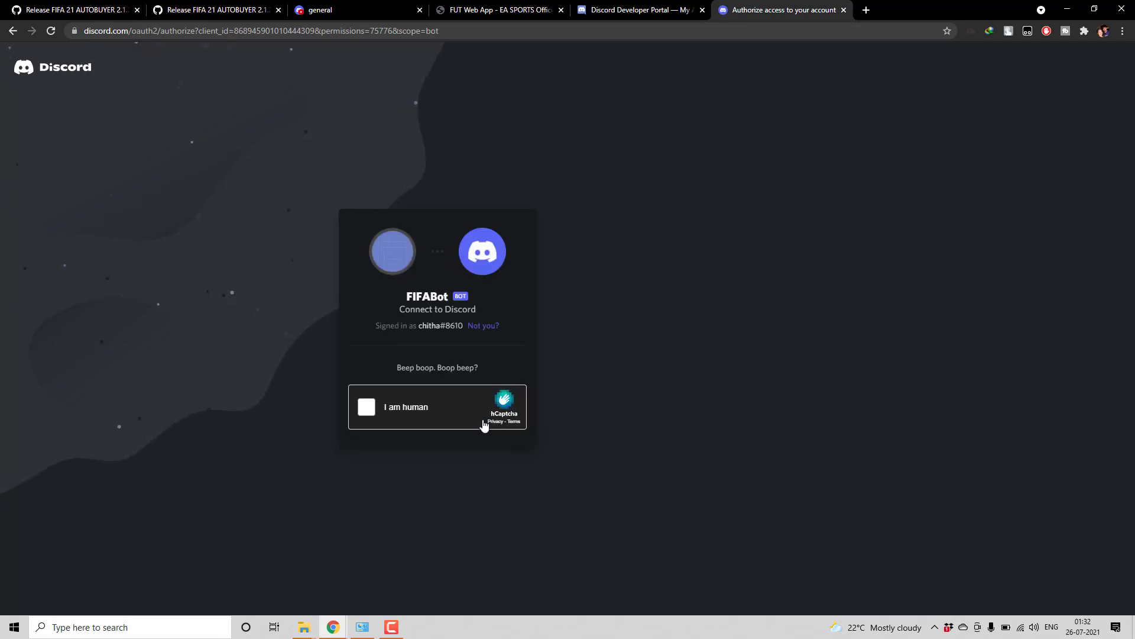
click(400, 413)
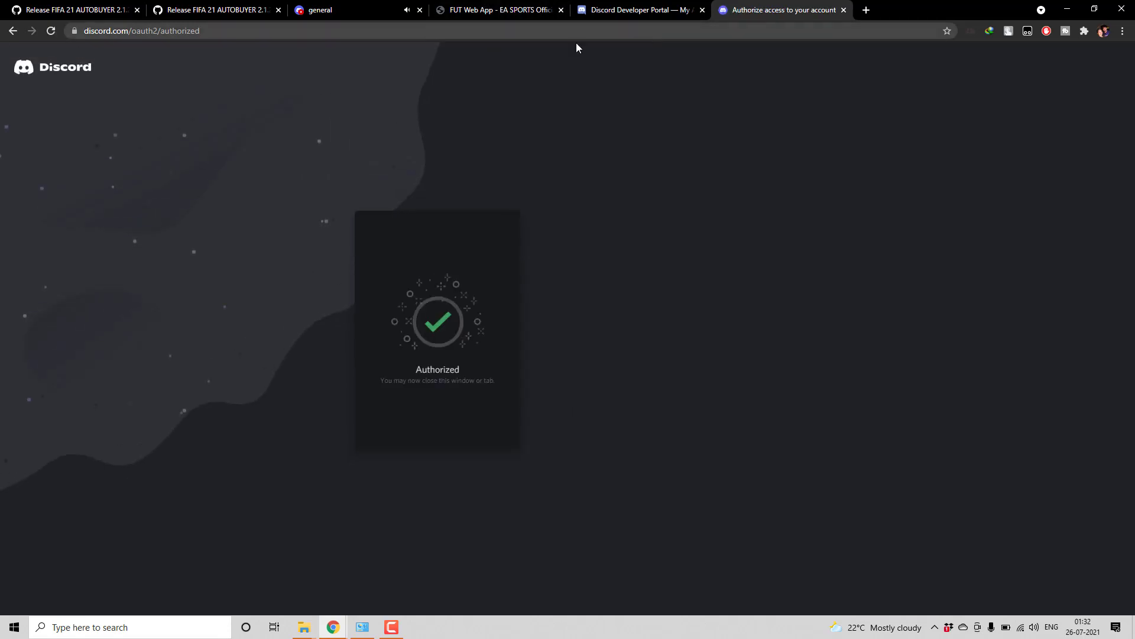
click(357, 11)
Check the bot token in the autobuyer settings, then look at #general's channel options in Discord.
drag(296, 560, 173, 335)
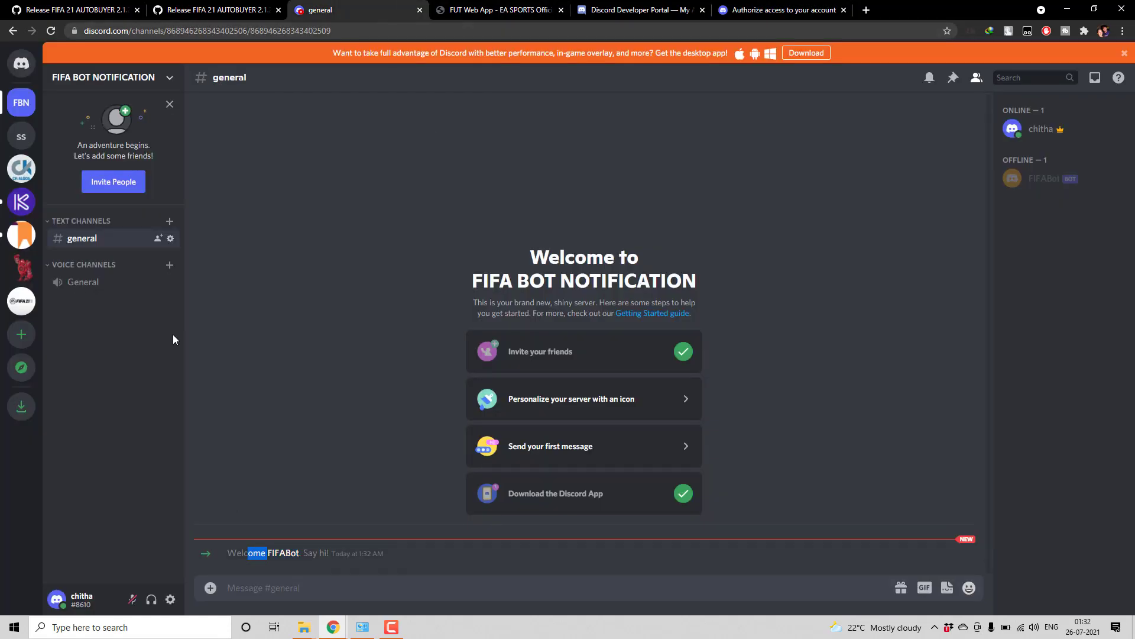
click(500, 10)
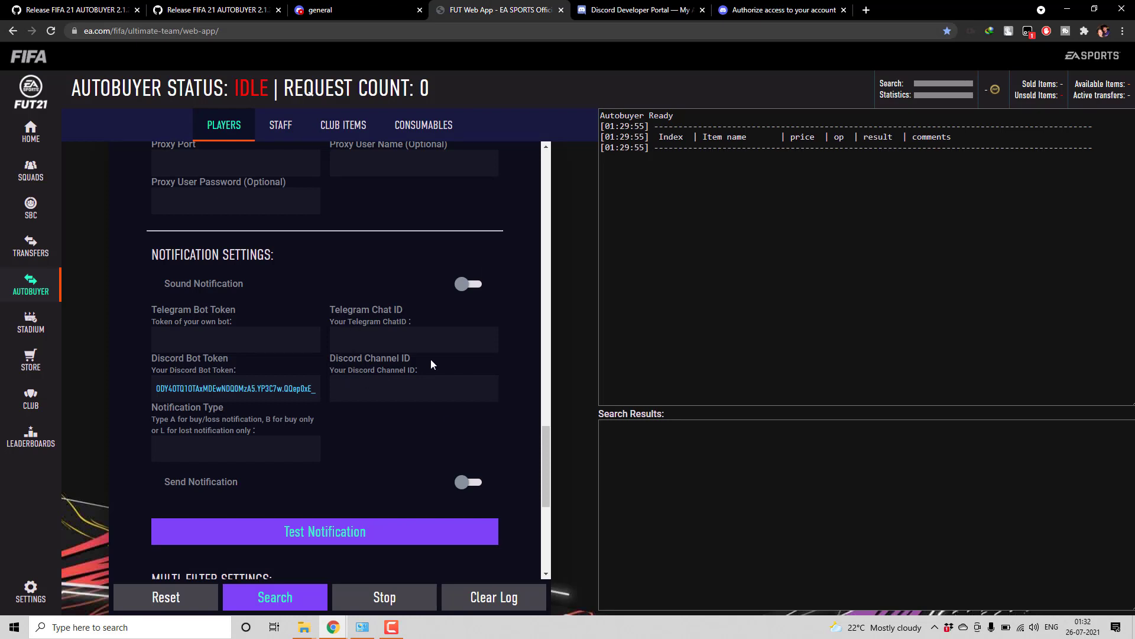
click(318, 7)
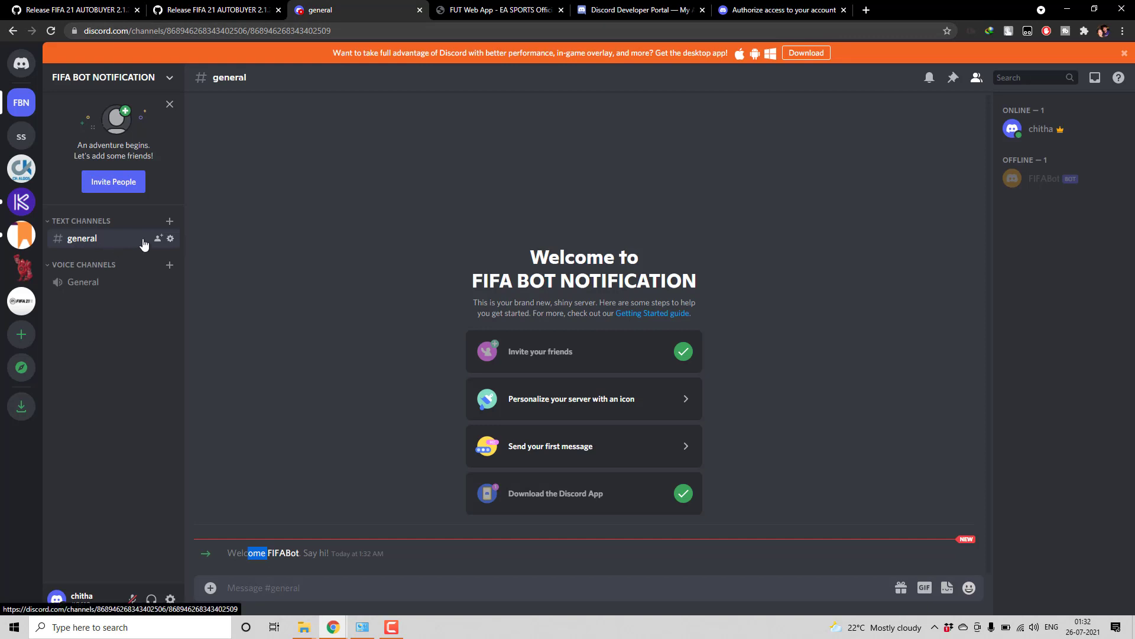
right_click(120, 243)
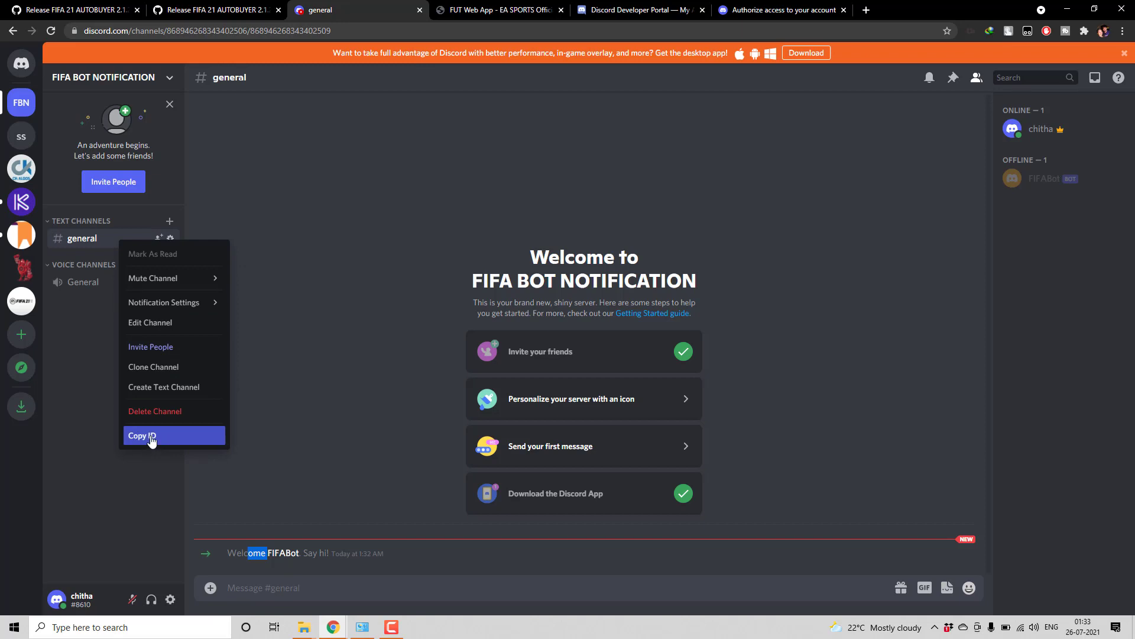
click(123, 484)
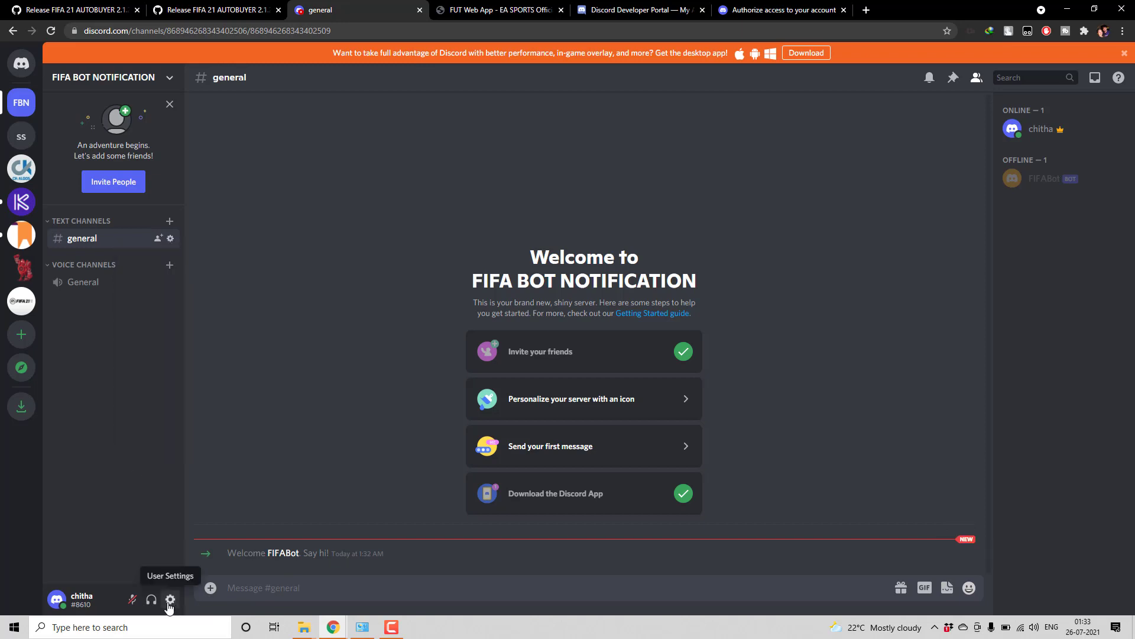
Make sure Developer Mode is switched on in Discord's Advanced user settings.
click(170, 599)
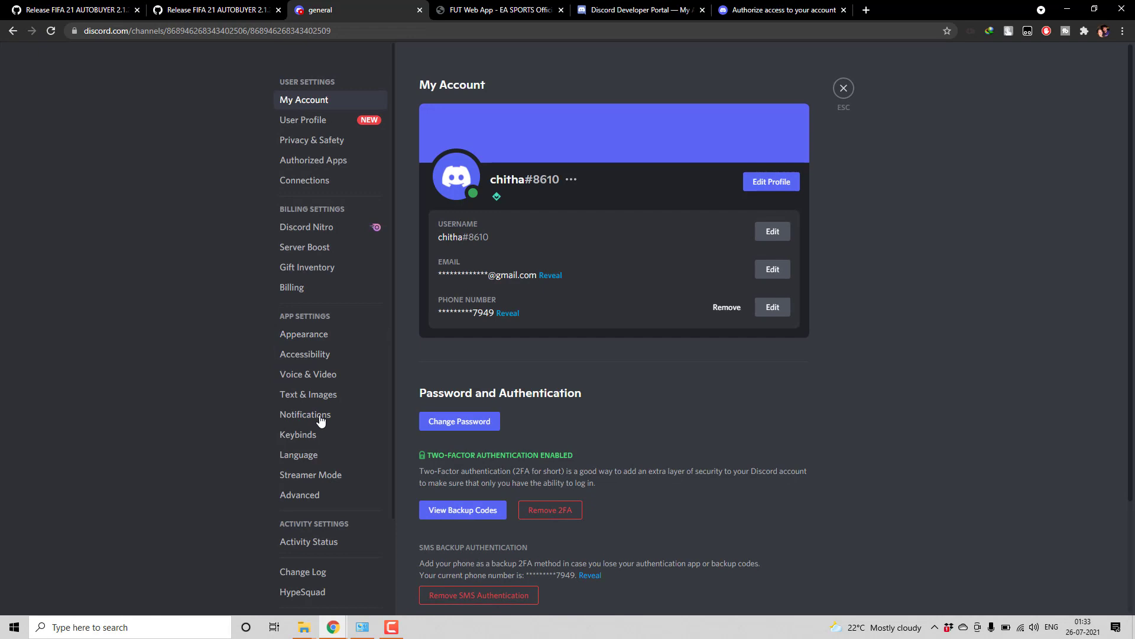
scroll(321, 438, down, 2)
click(307, 383)
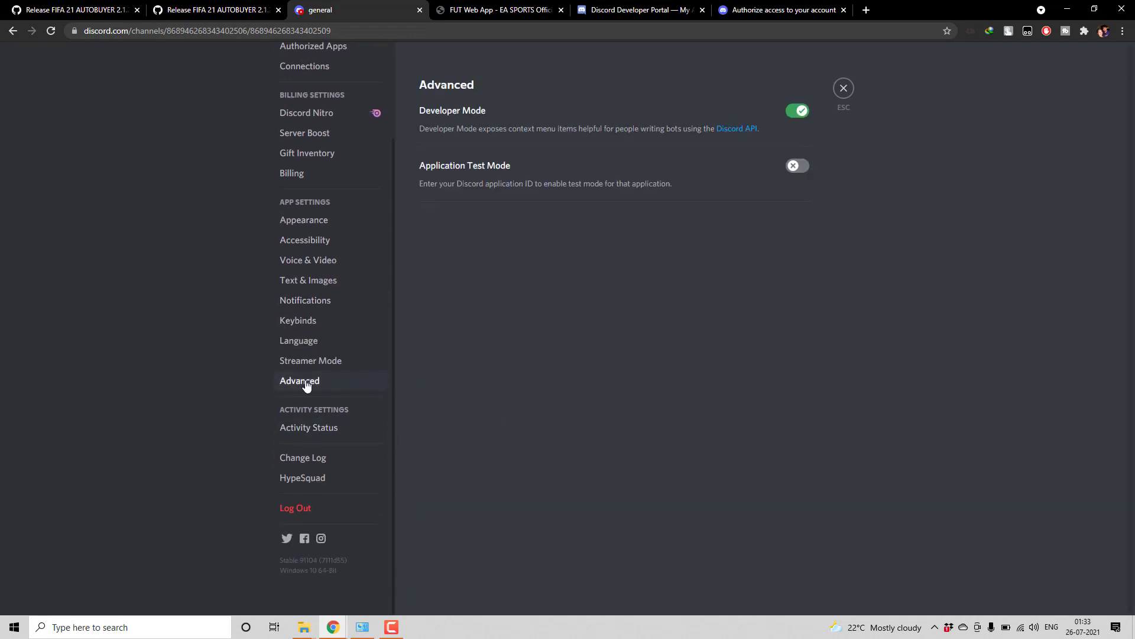
click(798, 112)
click(796, 112)
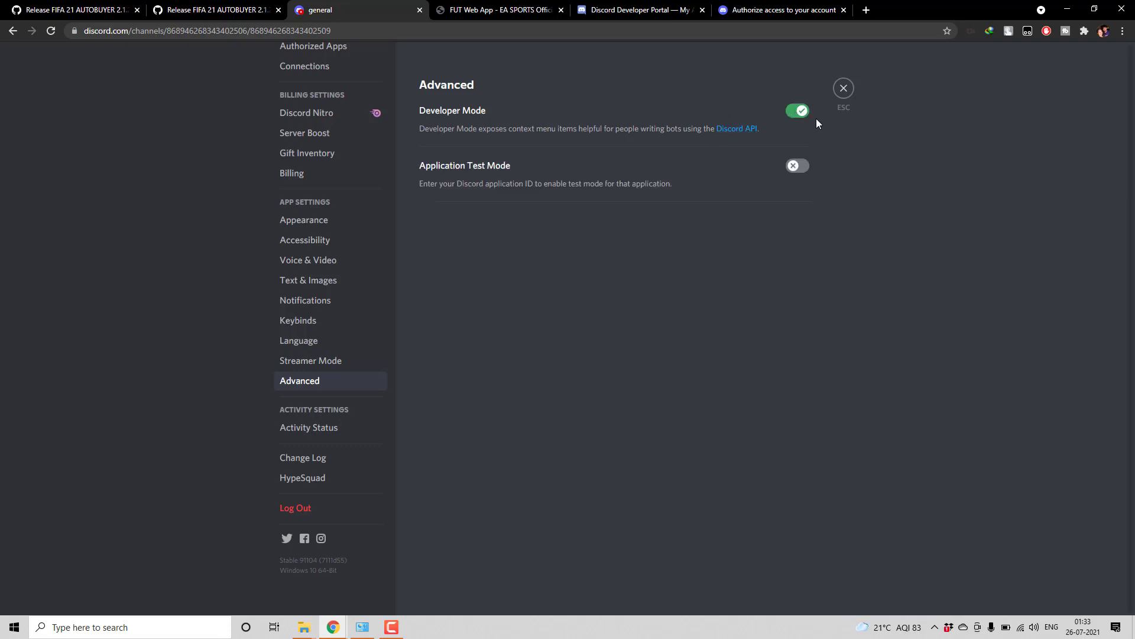
click(843, 89)
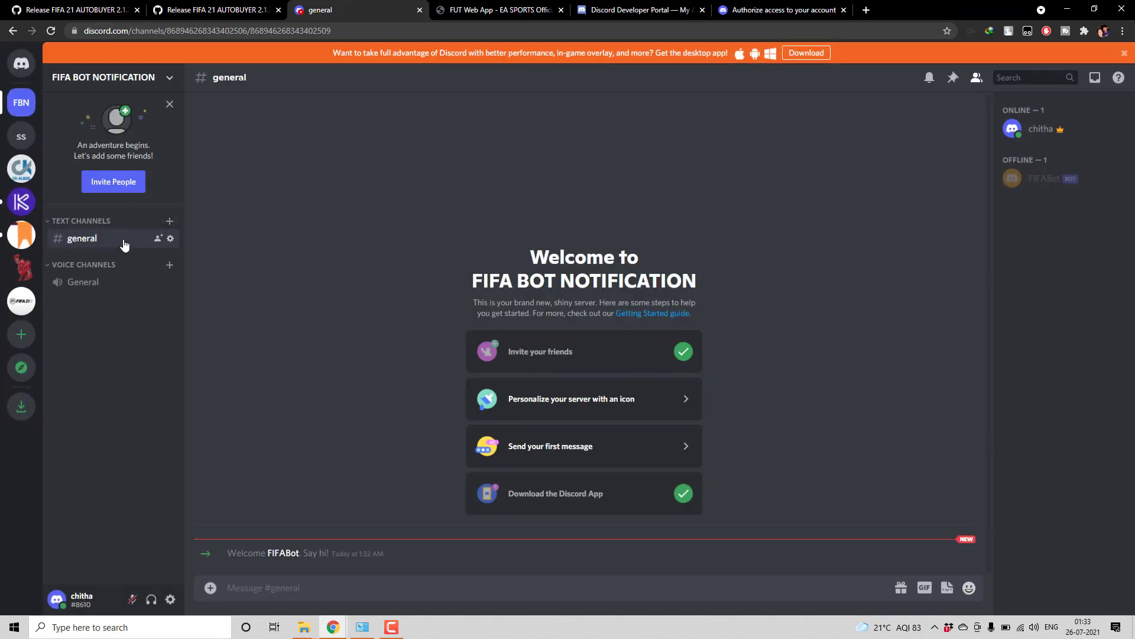
Copy the ID of the FIFA BOT NOTIFICATION server's #general channel.
right_click(106, 243)
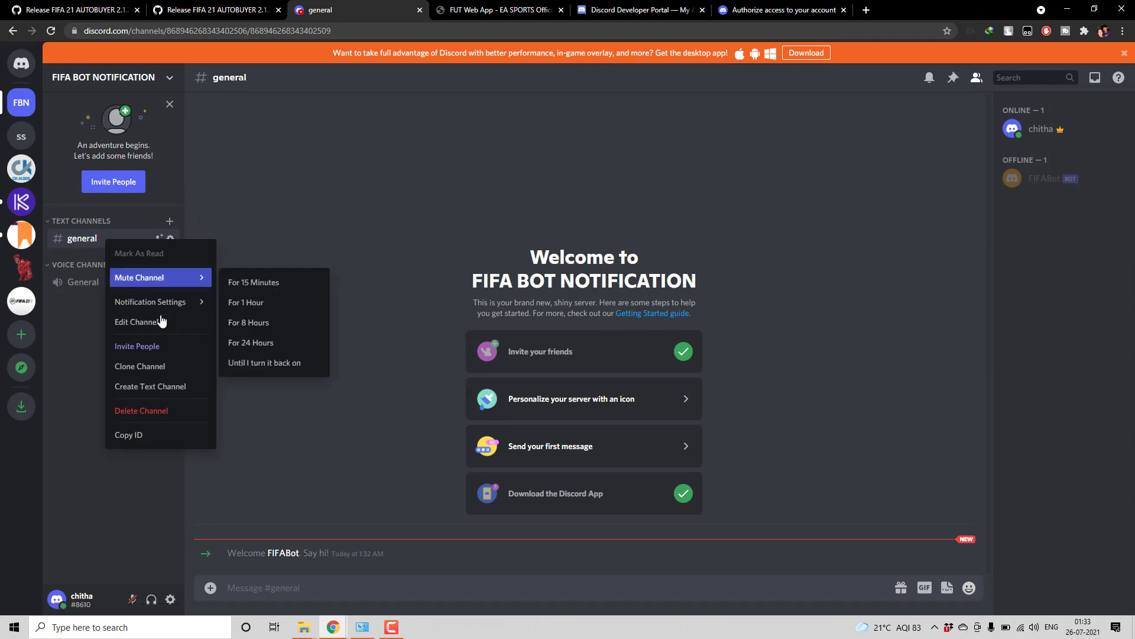
click(146, 437)
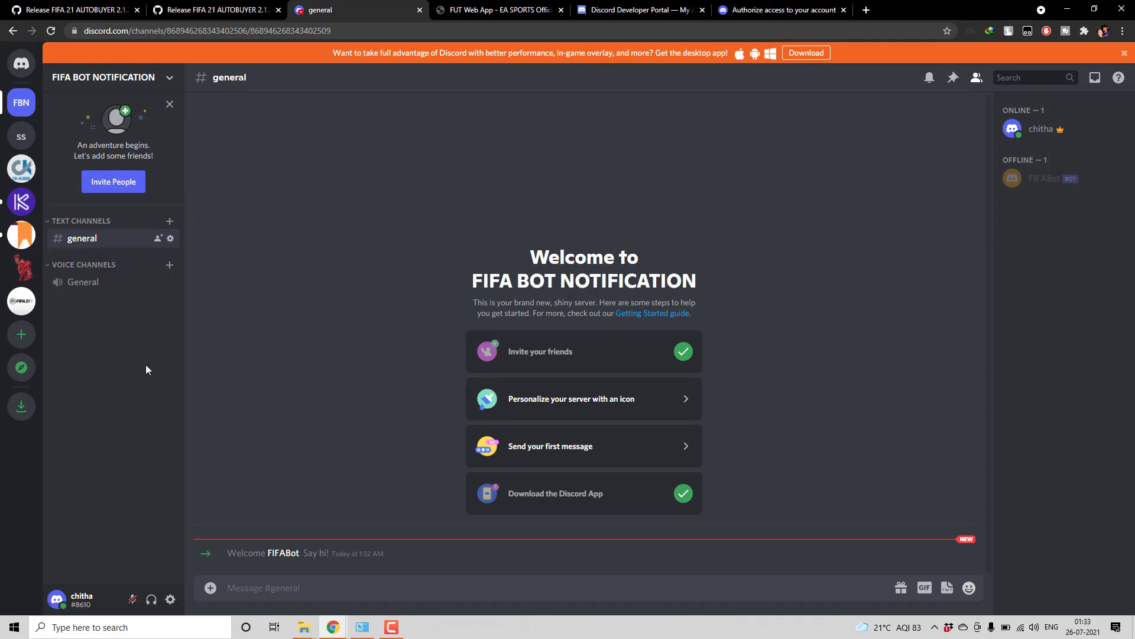
click(598, 10)
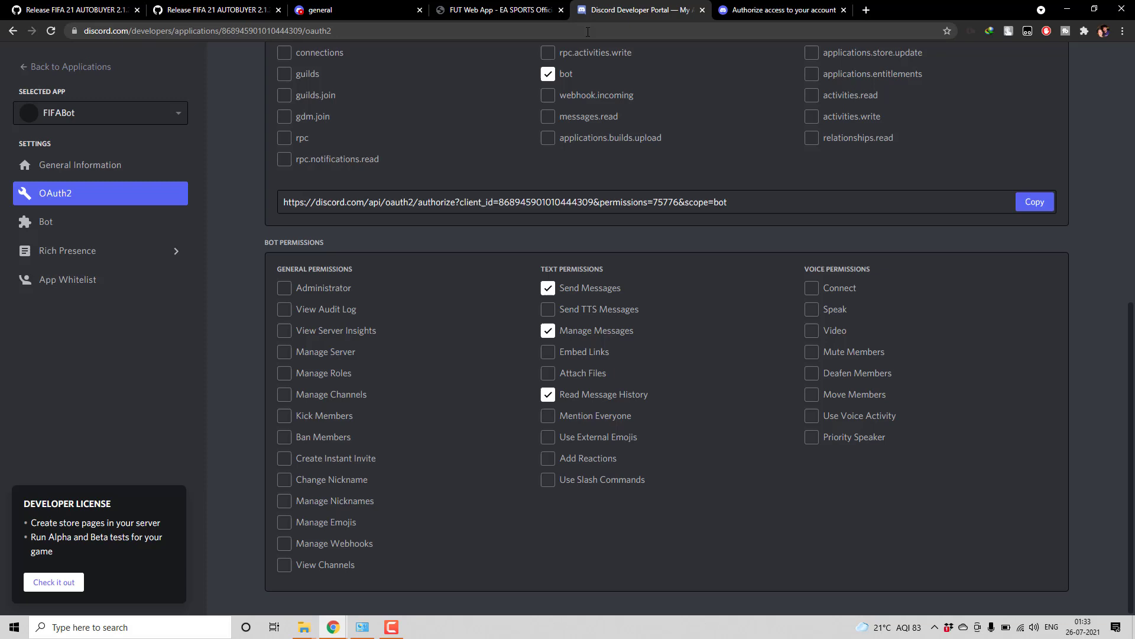
Paste the copied channel ID into Discord Channel ID and enable Send Notification.
click(516, 7)
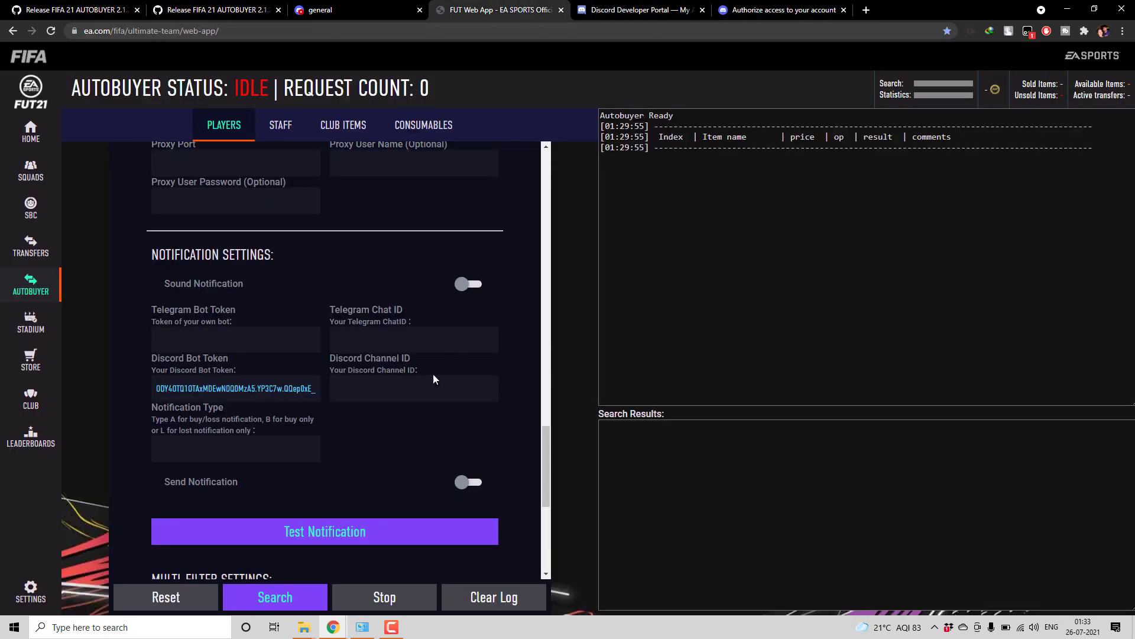
click(372, 394)
key(ctrl+v)
scroll(371, 442, down, 3)
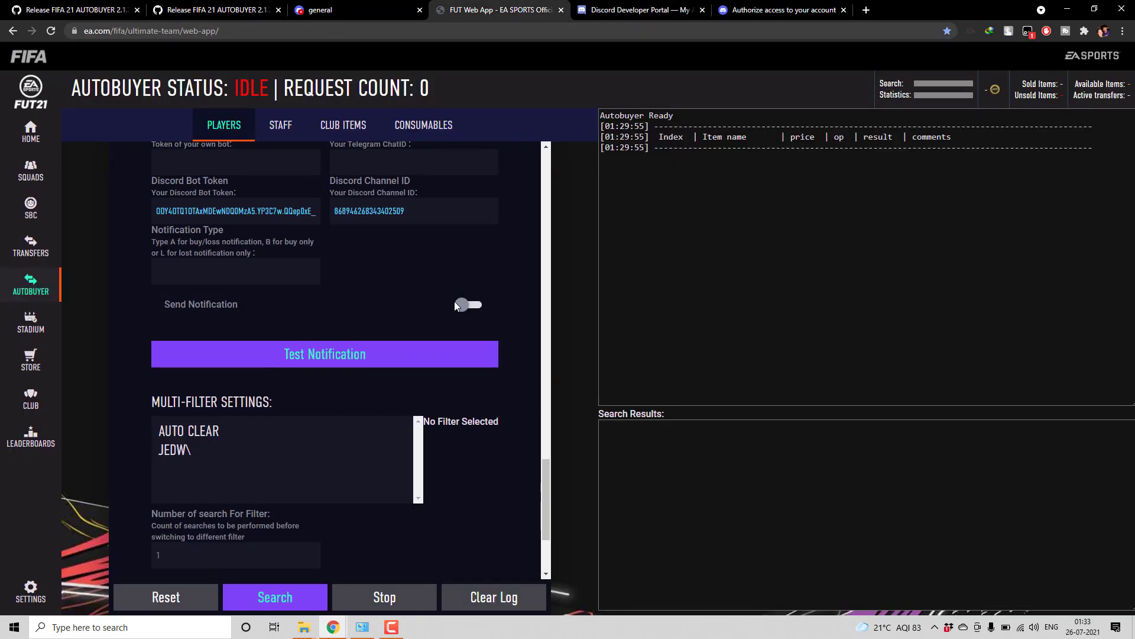
scroll(455, 305, up, 2)
click(470, 423)
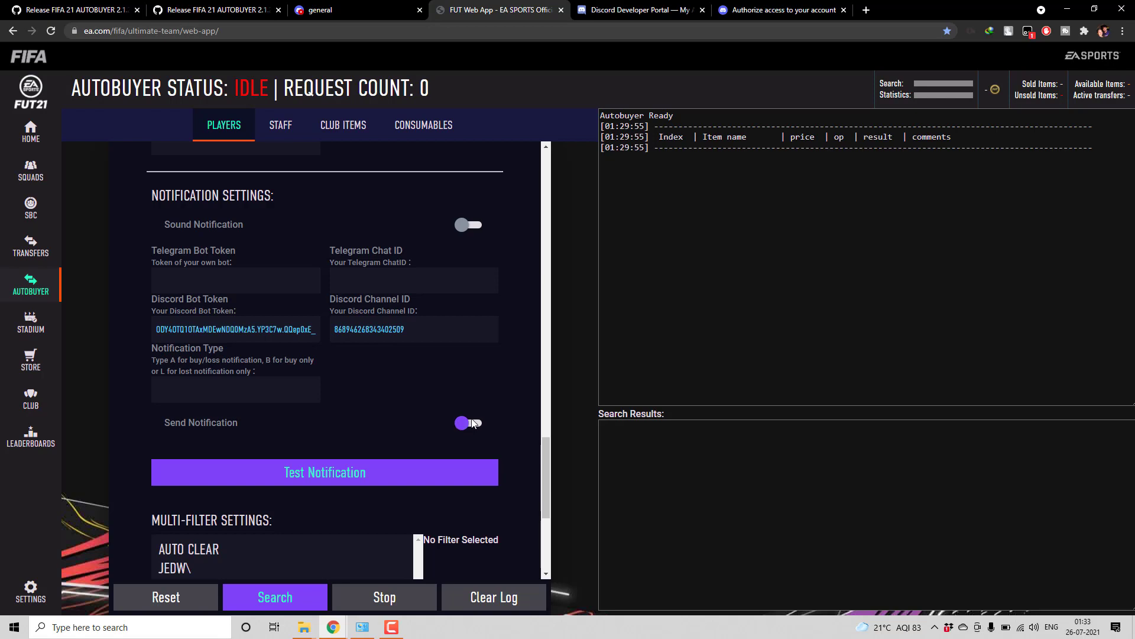
Send a test notification and confirm 'Test Notification Arrived' appears in #general.
click(376, 473)
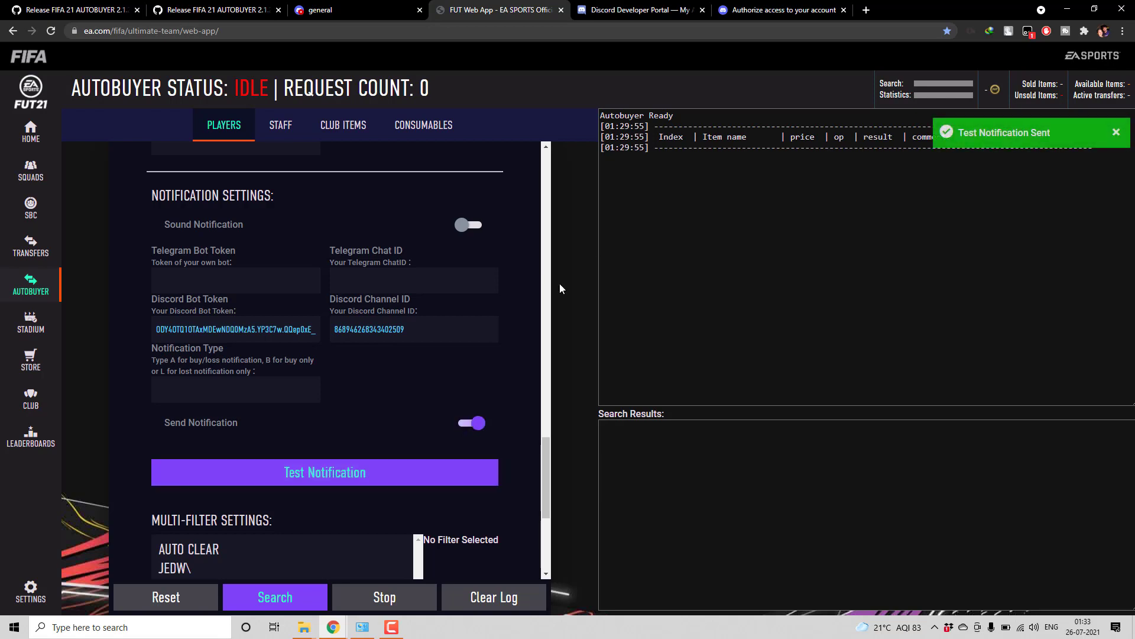
click(320, 9)
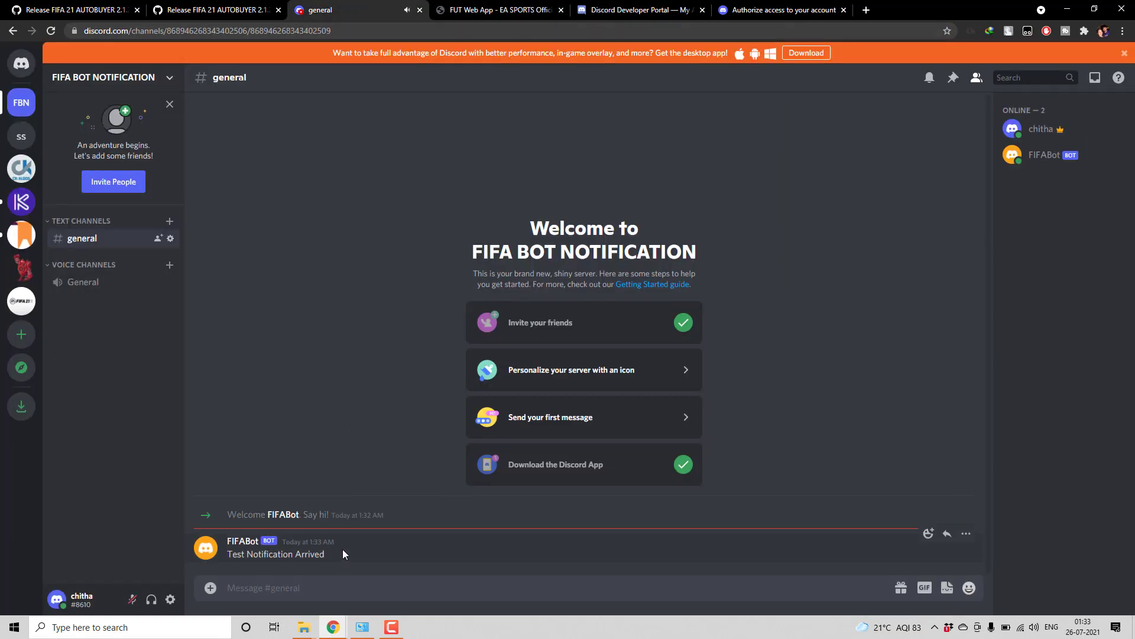
drag(343, 549, 219, 562)
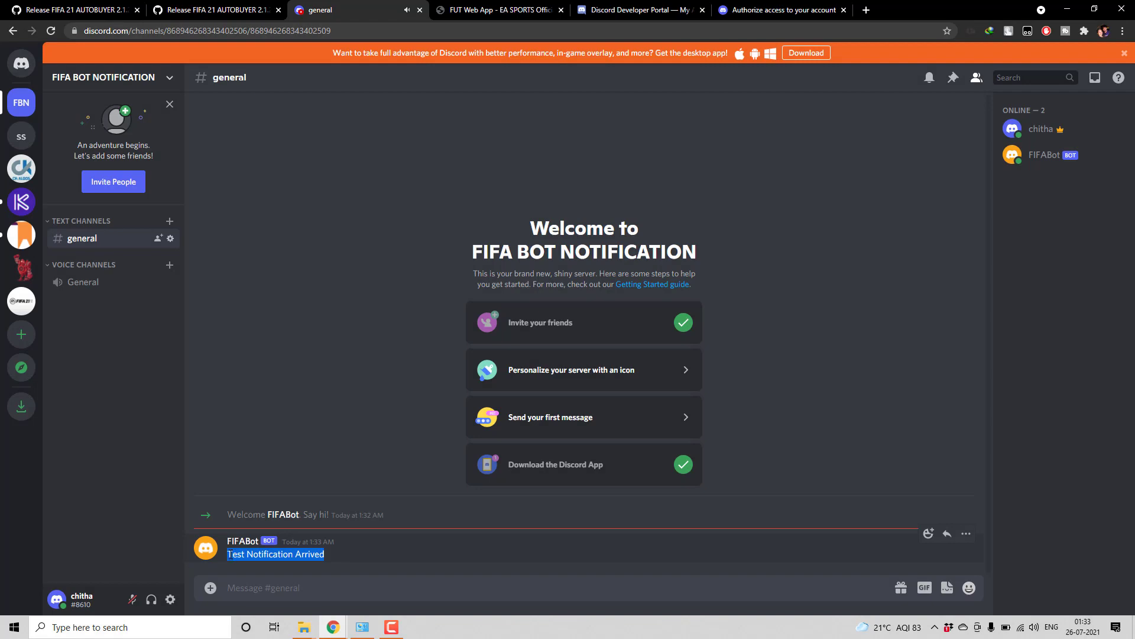
click(476, 11)
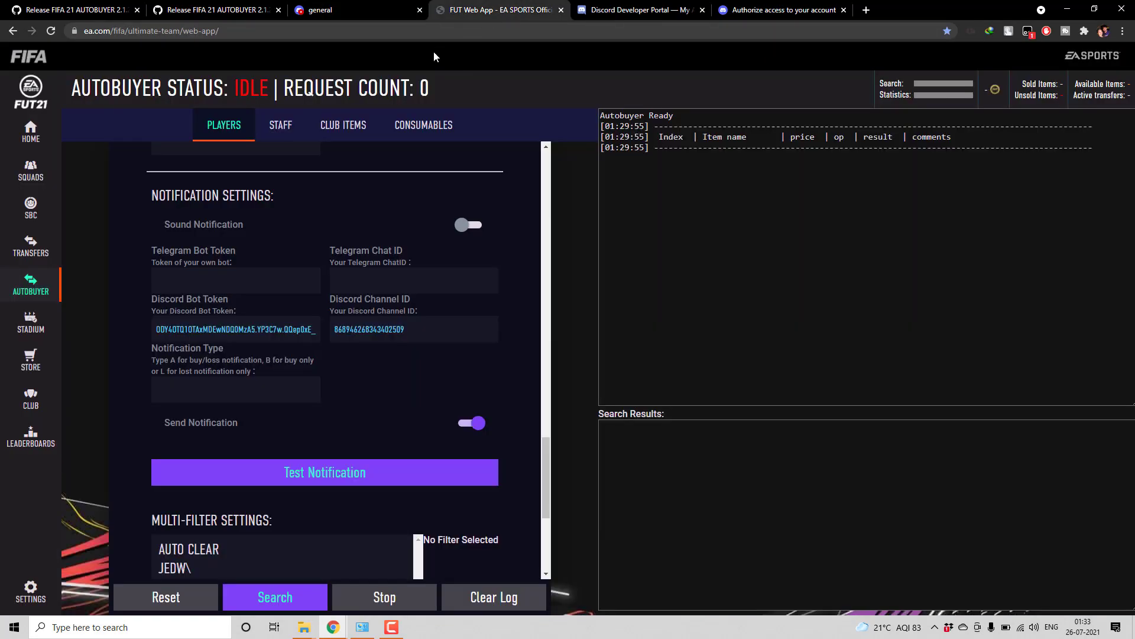
Filter the player search to Gold quality and Common rarity.
scroll(385, 307, up, 12)
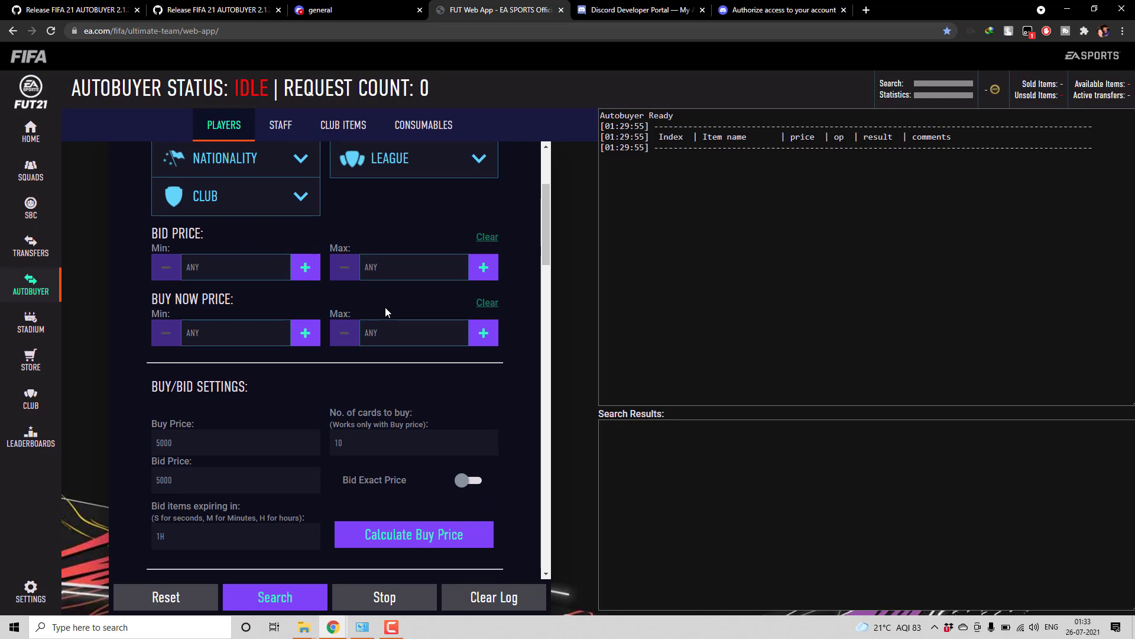
scroll(385, 307, up, 3)
click(299, 258)
click(223, 269)
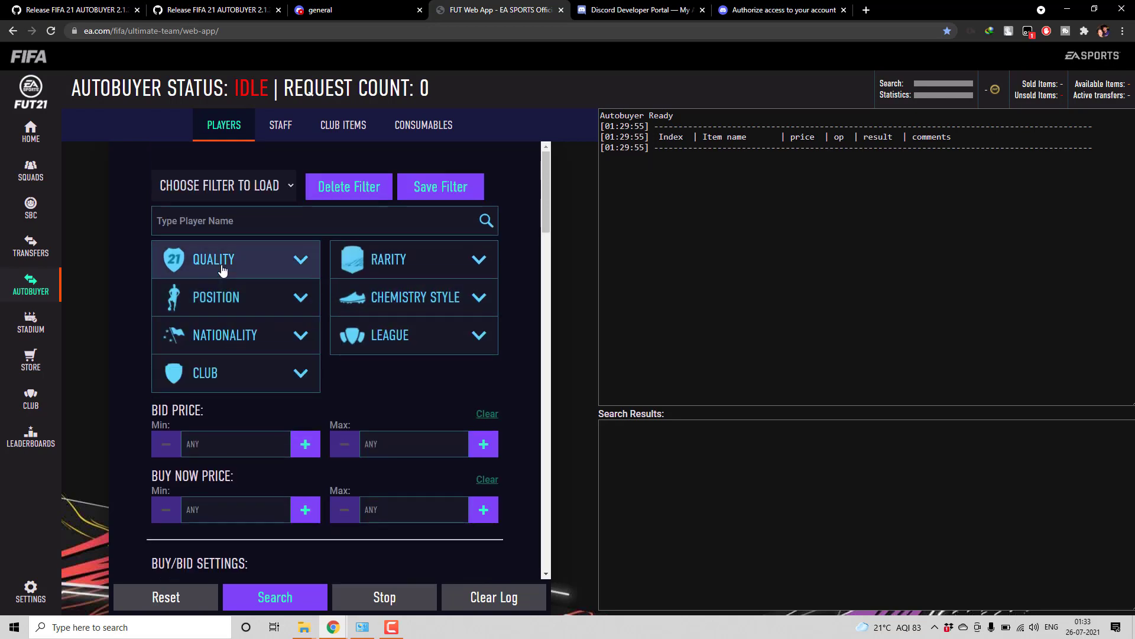
click(223, 270)
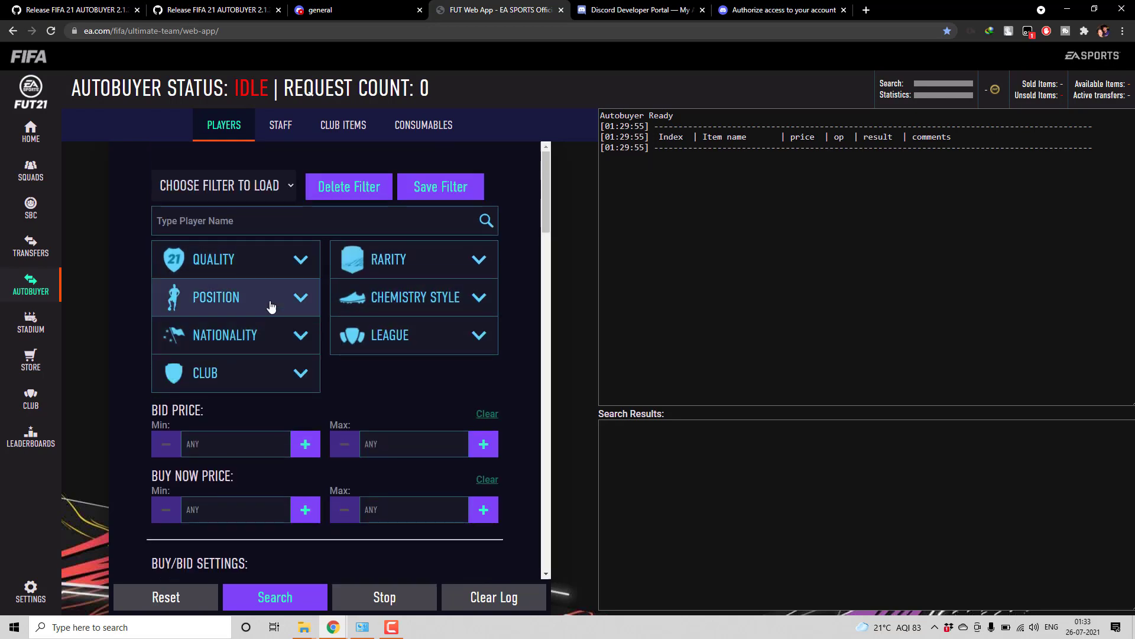
click(249, 260)
click(216, 350)
click(367, 260)
click(379, 294)
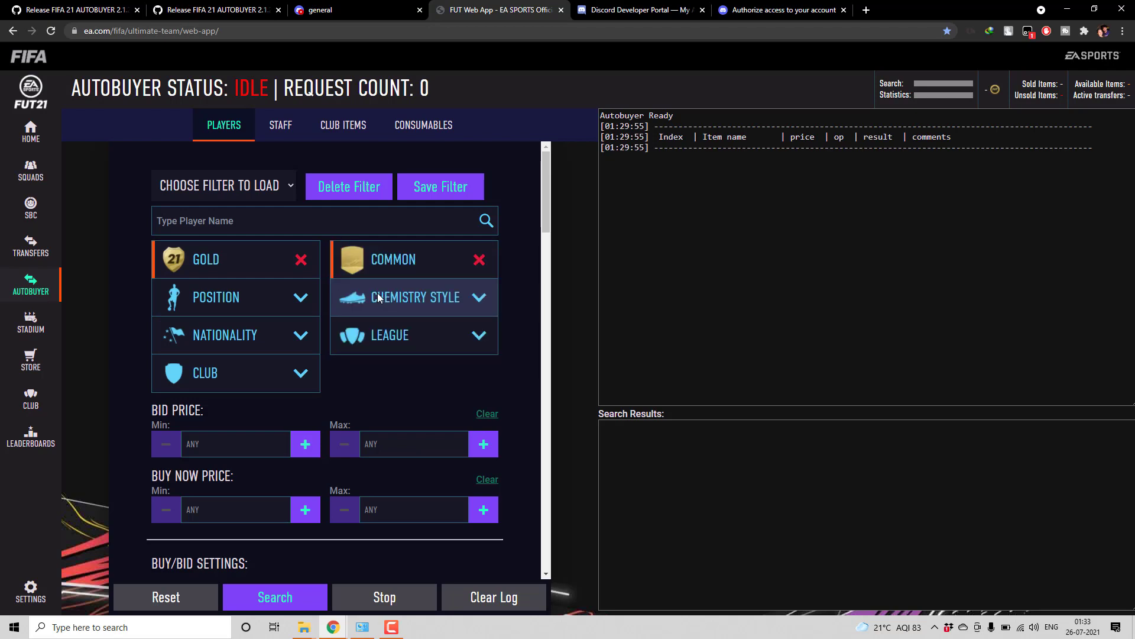
Set both the maximum Buy Now price and the Buy Price to 500.
scroll(390, 379, down, 4)
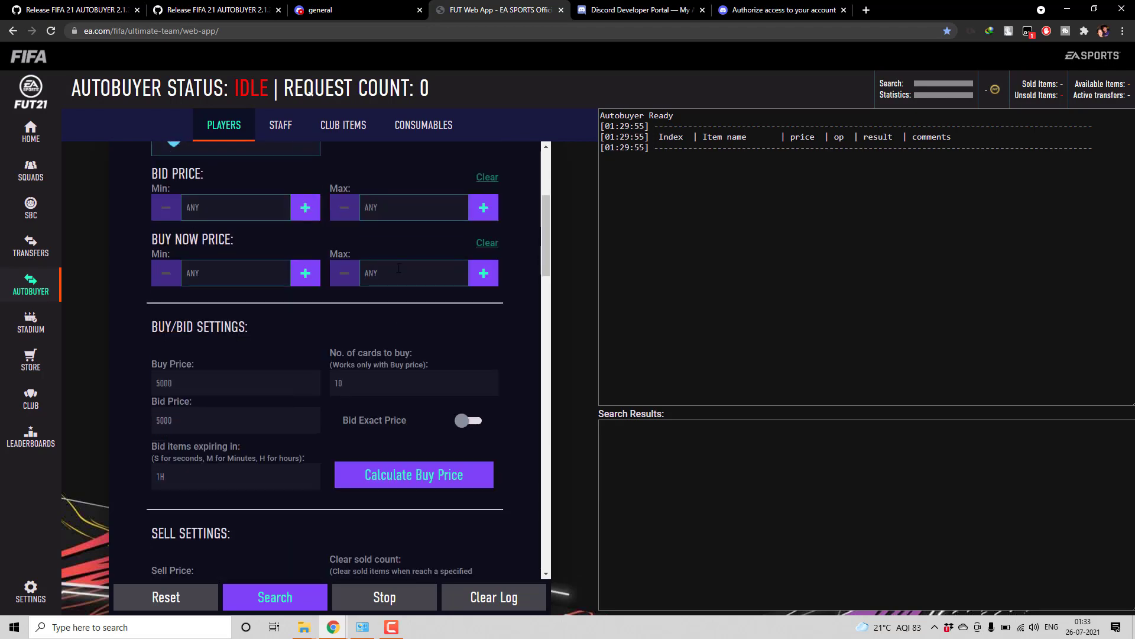
click(398, 269)
text(500)
key(ctrl+a)
key(ctrl+c)
click(239, 379)
key(ctrl+a)
key(ctrl+v)
Set wait time 1-3, max purchases per search to 1, and enable Use random min bid.
scroll(243, 381, down, 1)
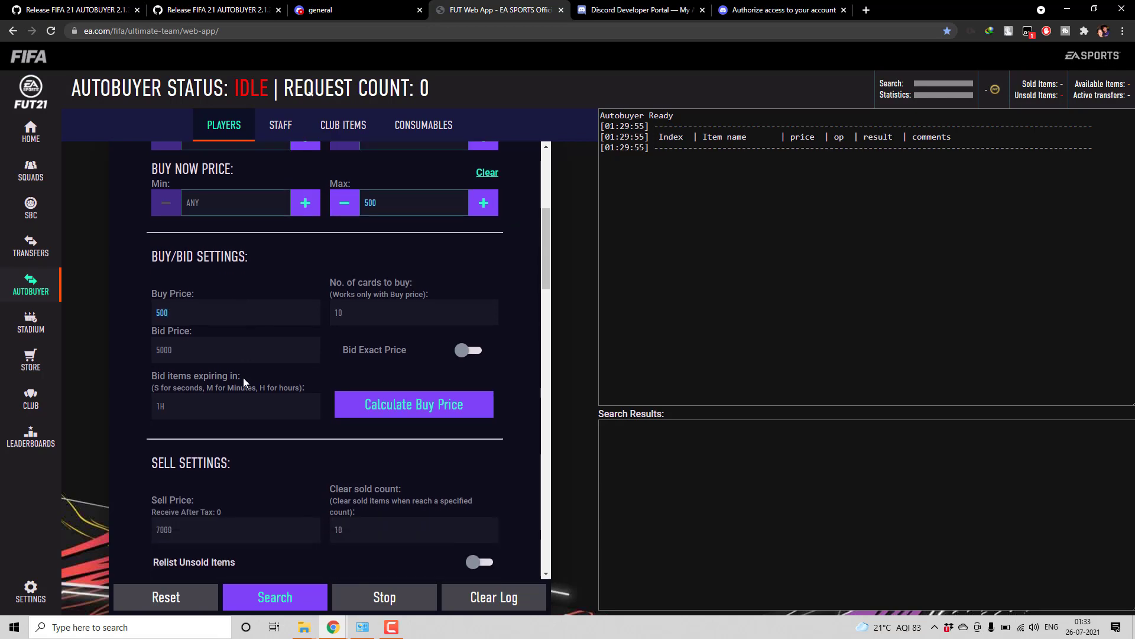
scroll(243, 377, down, 5)
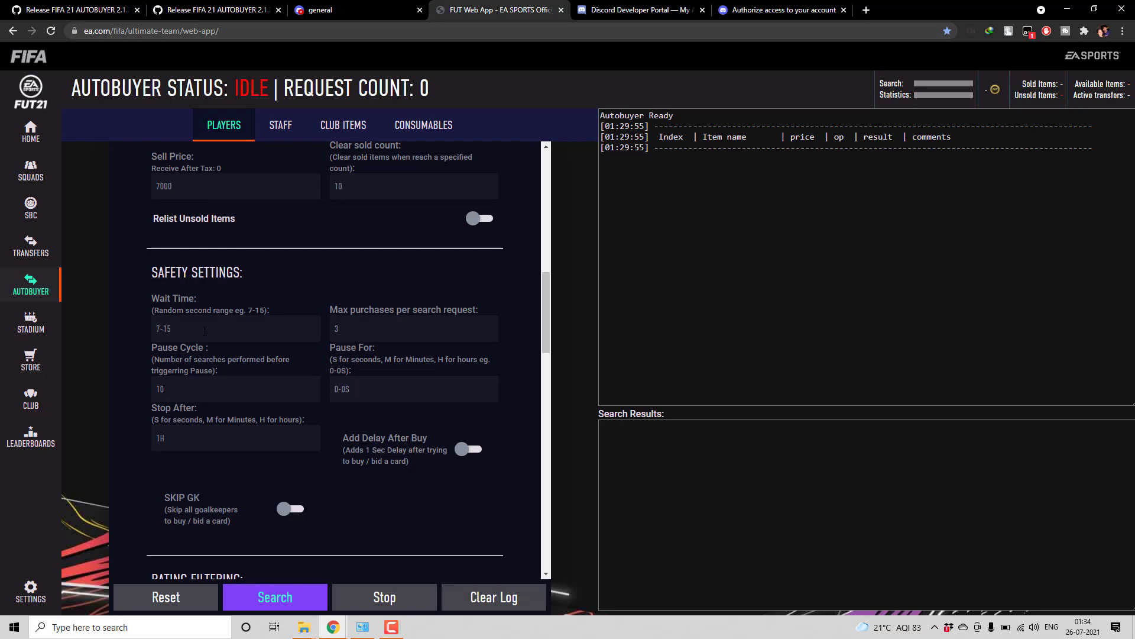
text(1-3)
click(419, 329)
text(1)
scroll(389, 348, down, 7)
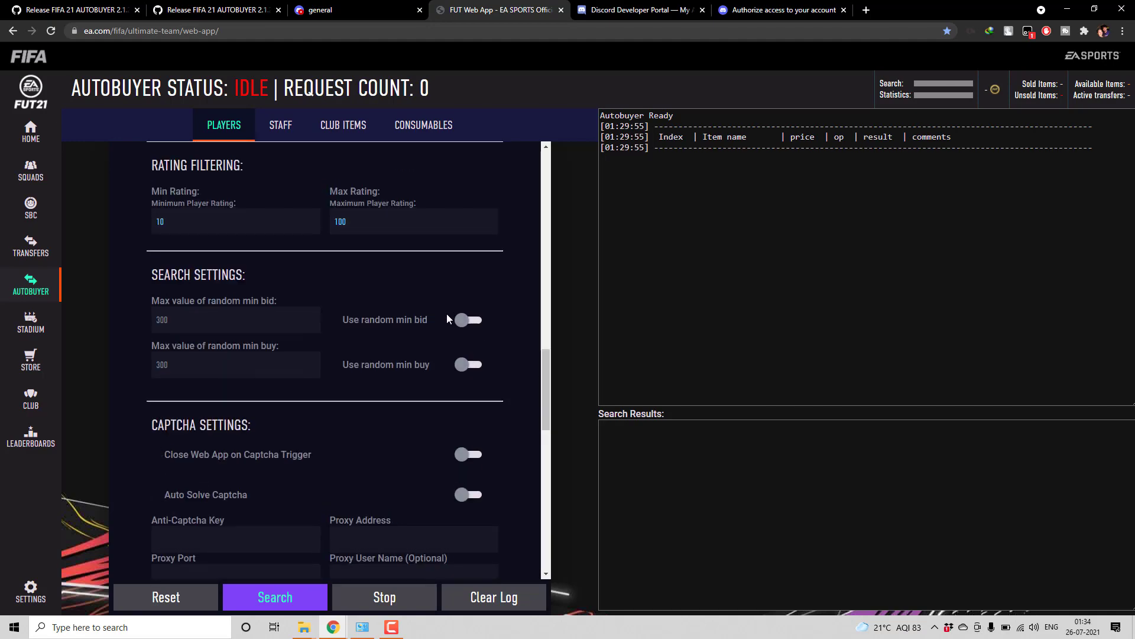
click(463, 319)
Start the autobuyer search, which buys Ochoa, Badelj and Kim Shin Wook at 500 each.
scroll(404, 321, down, 7)
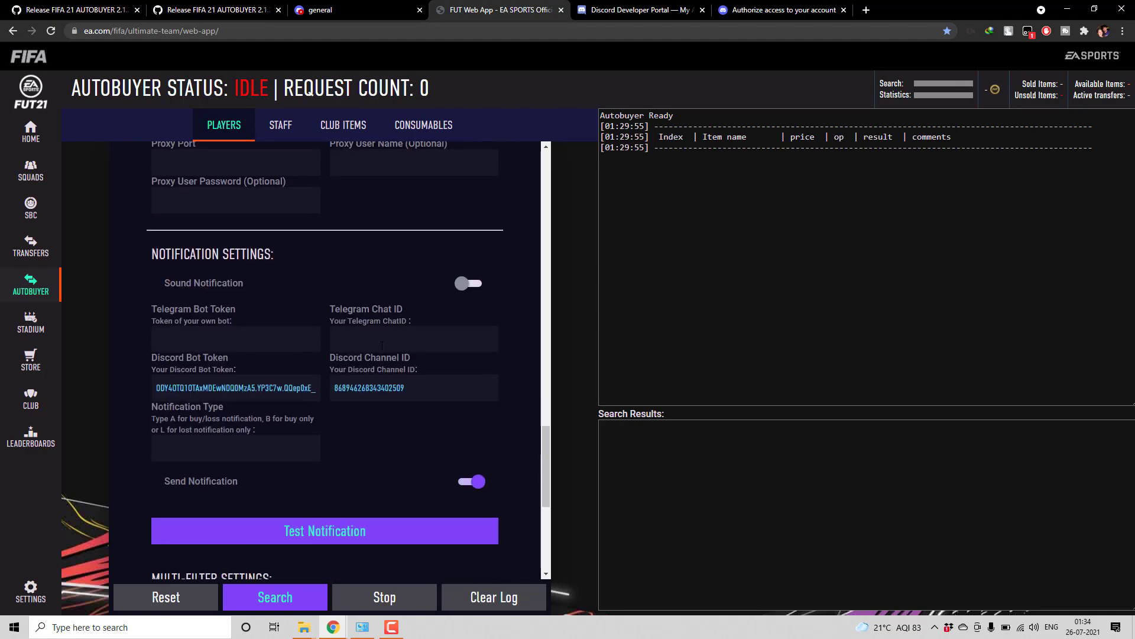
scroll(382, 346, down, 2)
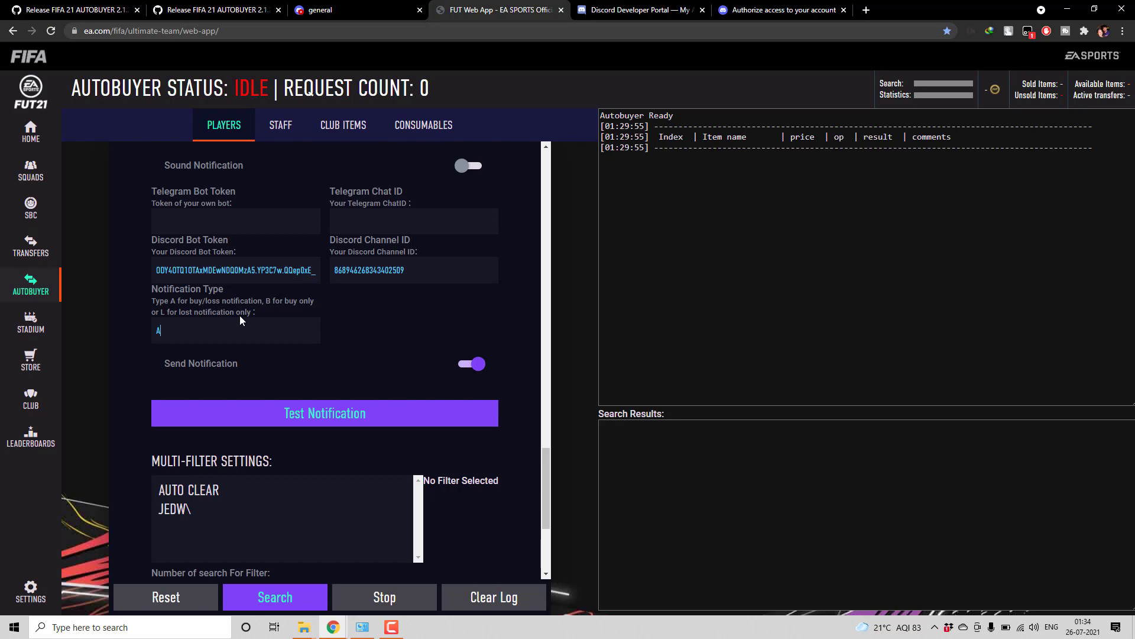
scroll(240, 319, down, 4)
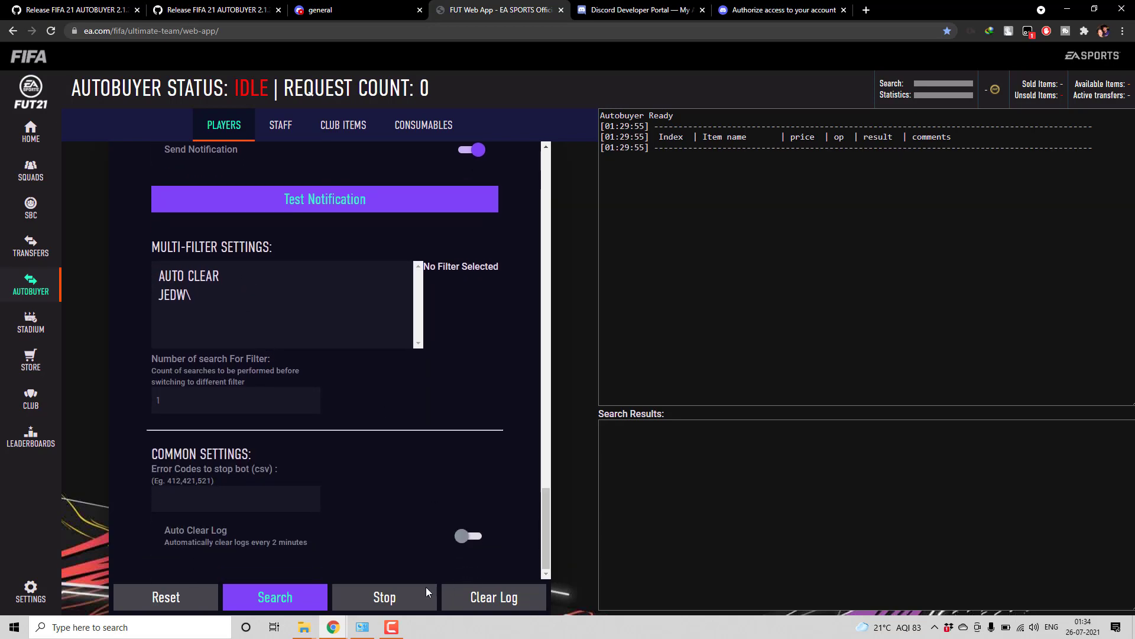
click(292, 599)
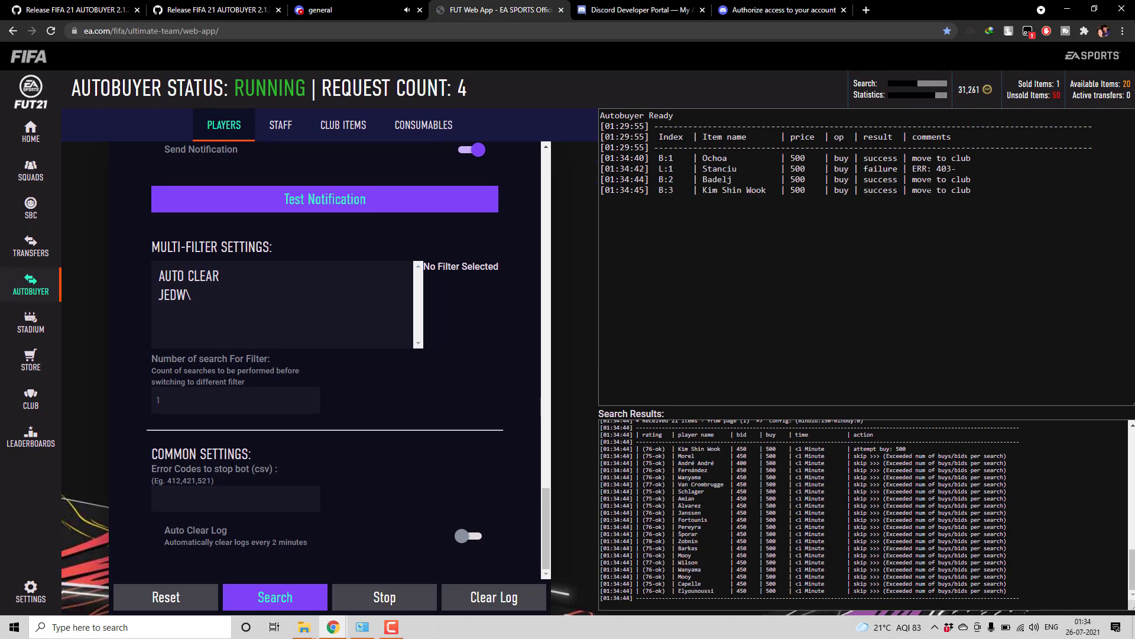
Stop the autobuyer and compare its four buy-result log lines with FIFABot's Discord messages.
click(364, 598)
drag(1021, 214, 602, 158)
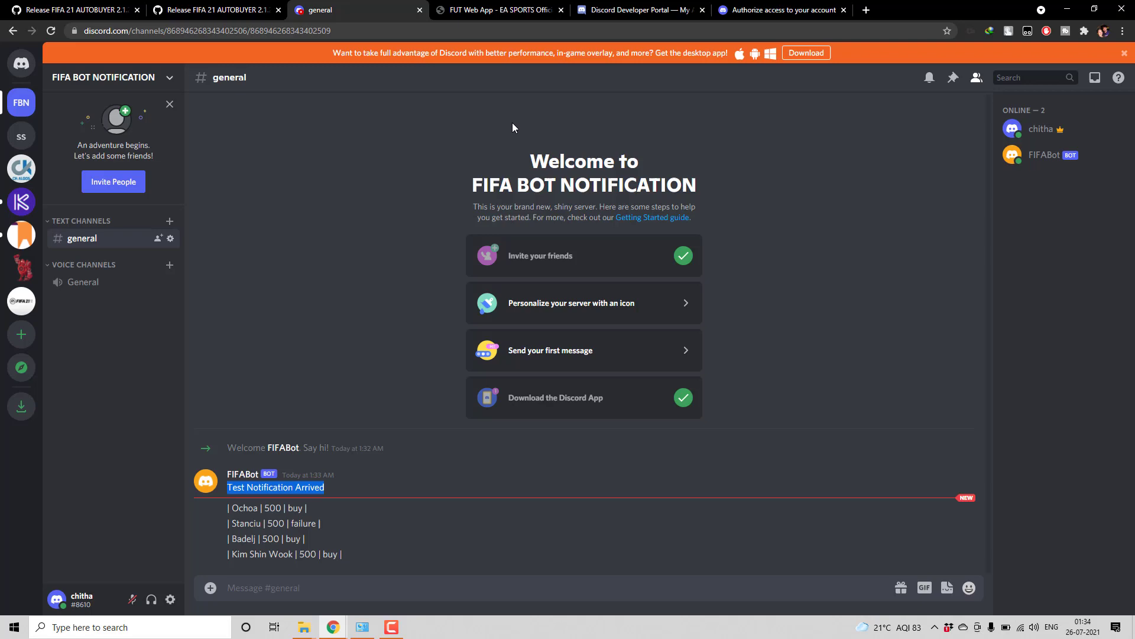
drag(375, 555, 213, 509)
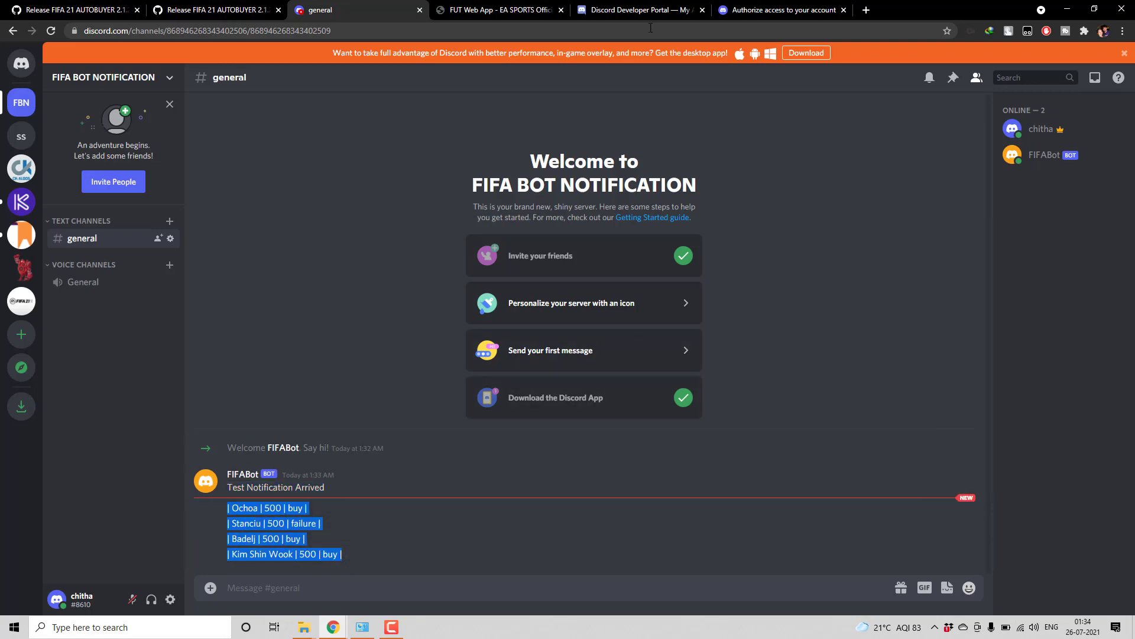
click(645, 11)
click(502, 10)
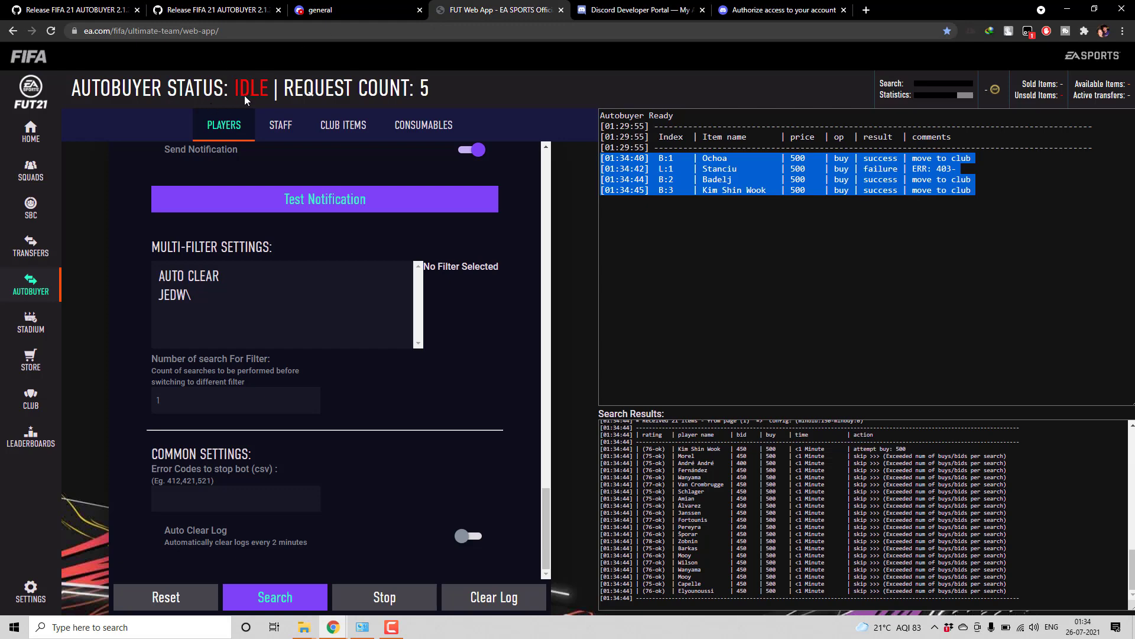
Send the 'start' command in Discord's #general channel.
click(355, 10)
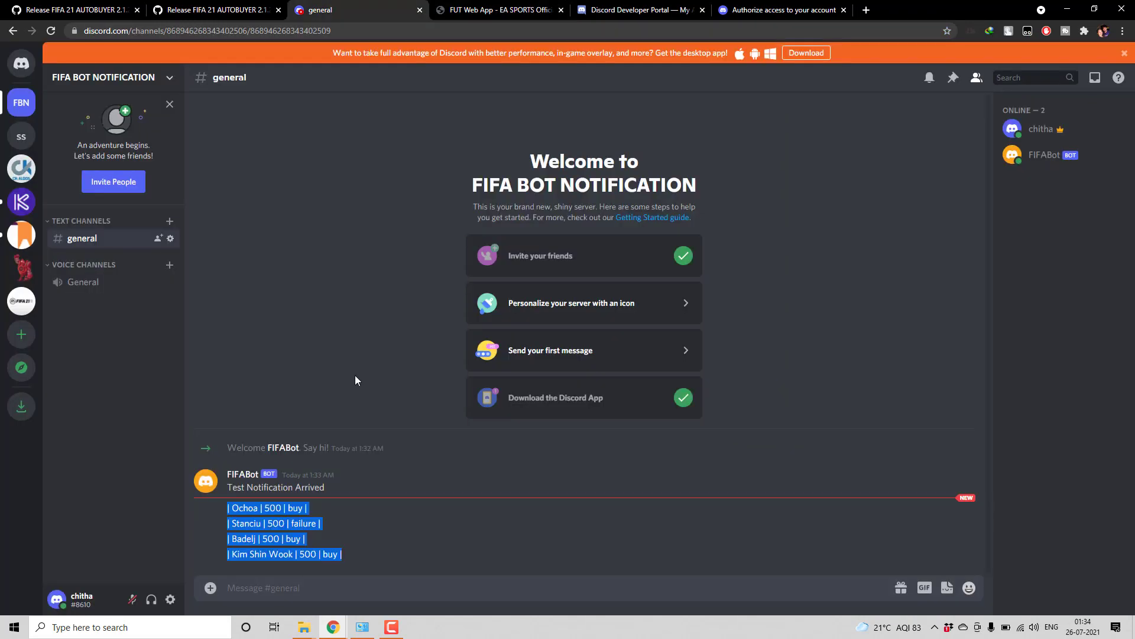
click(323, 586)
text(start)
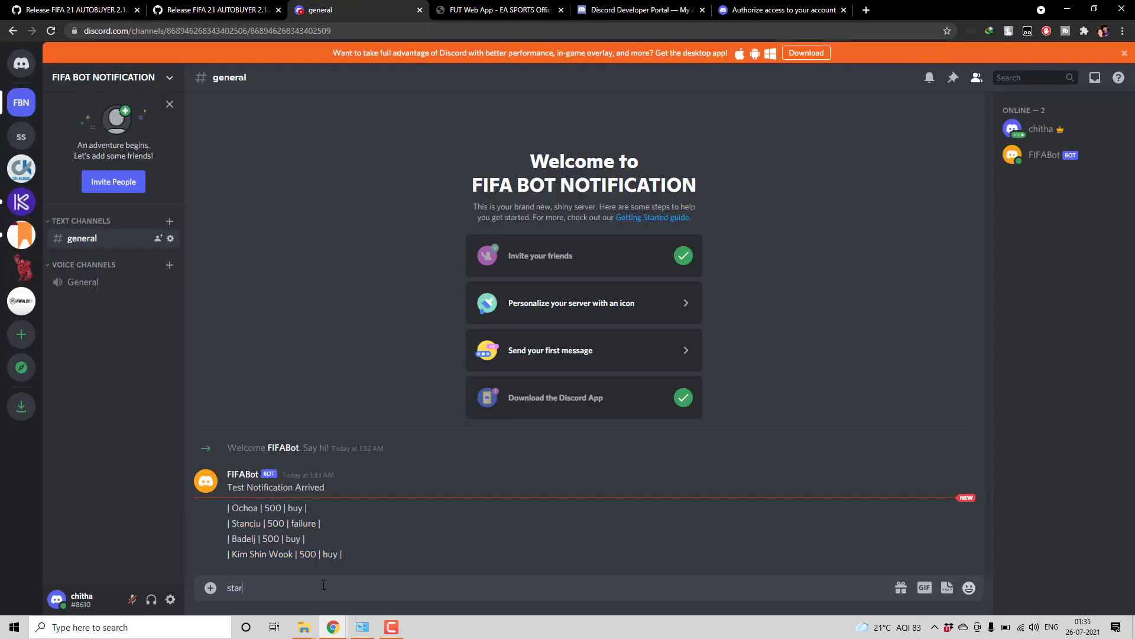
key(Return)
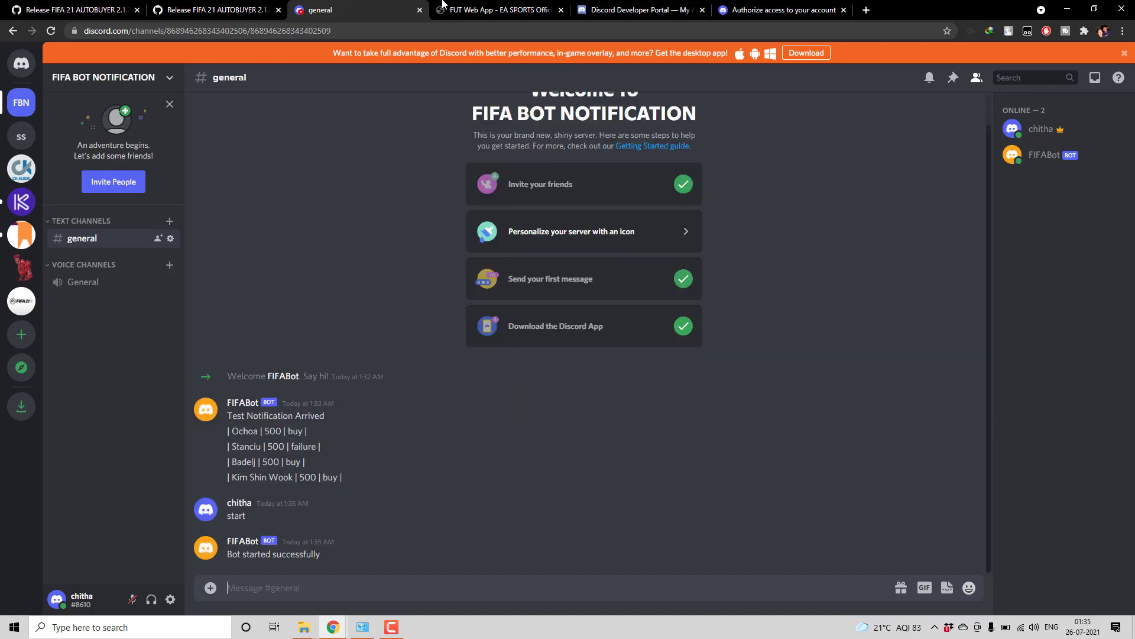
Confirm the autobuyer is running, then send 'stop' in #general.
click(520, 10)
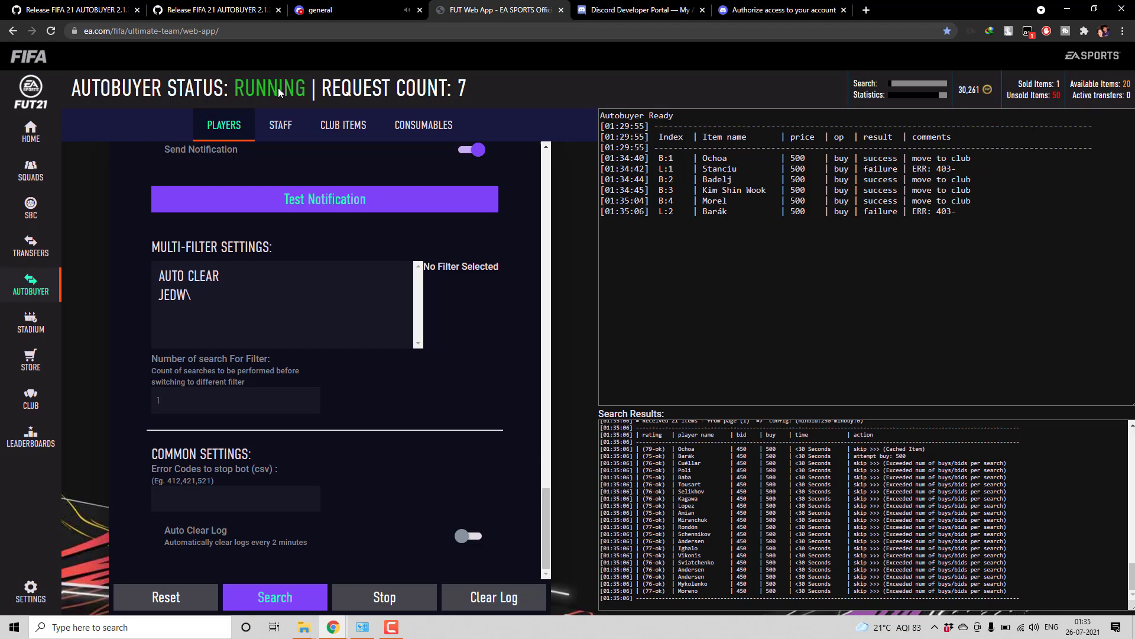
click(355, 10)
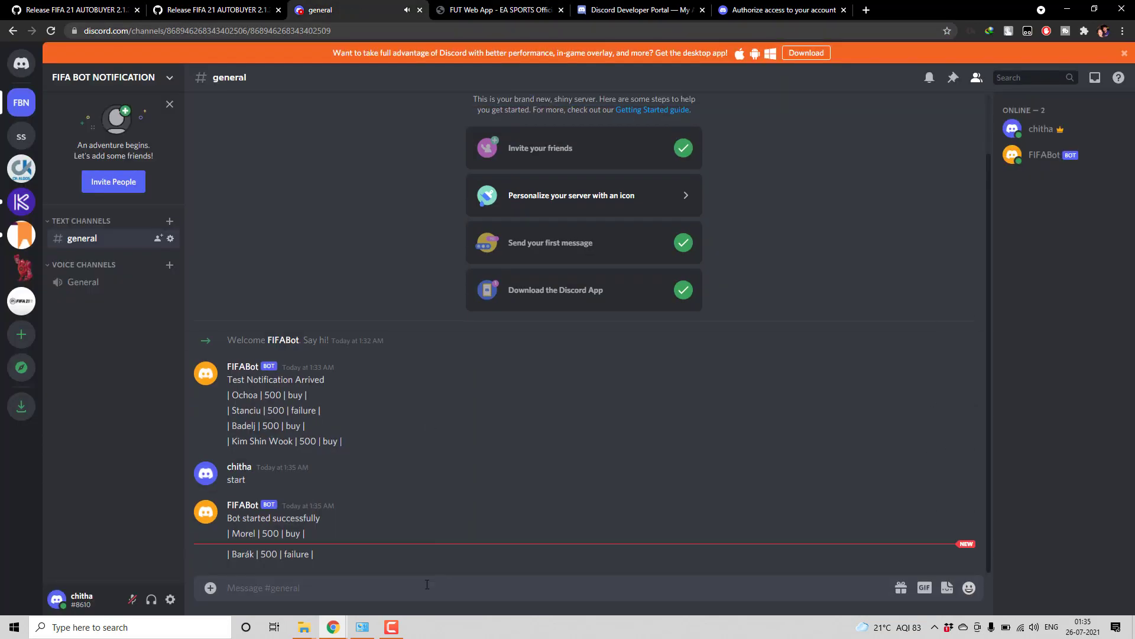
text(stop)
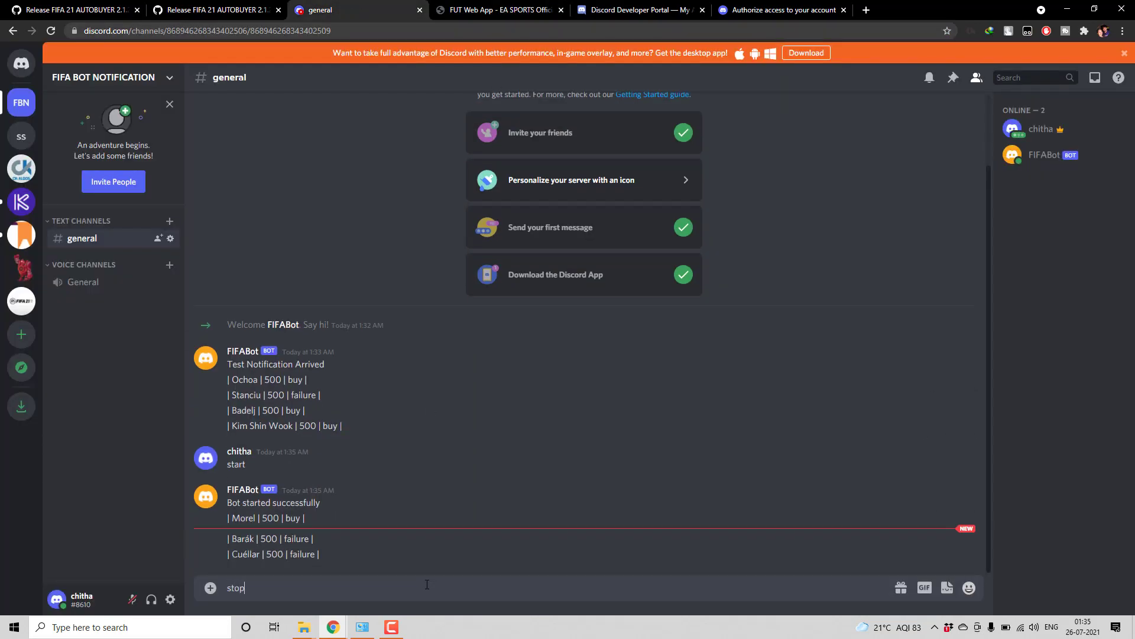
key(Return)
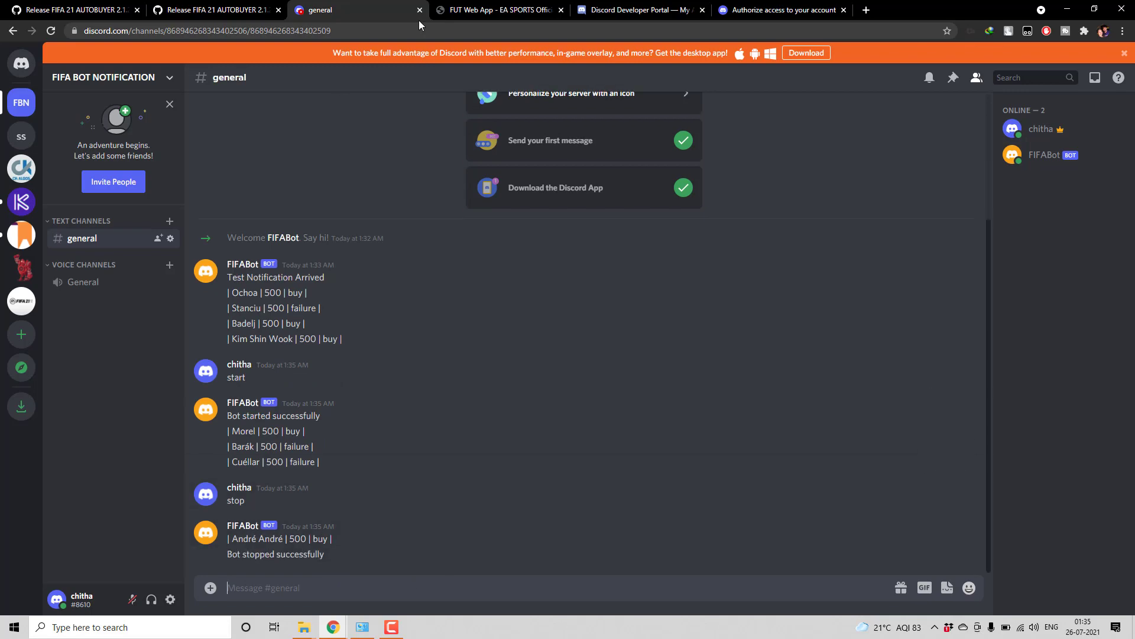
Confirm in FUT Web App that the Autobuyer Status reads IDLE with request count 9.
click(473, 9)
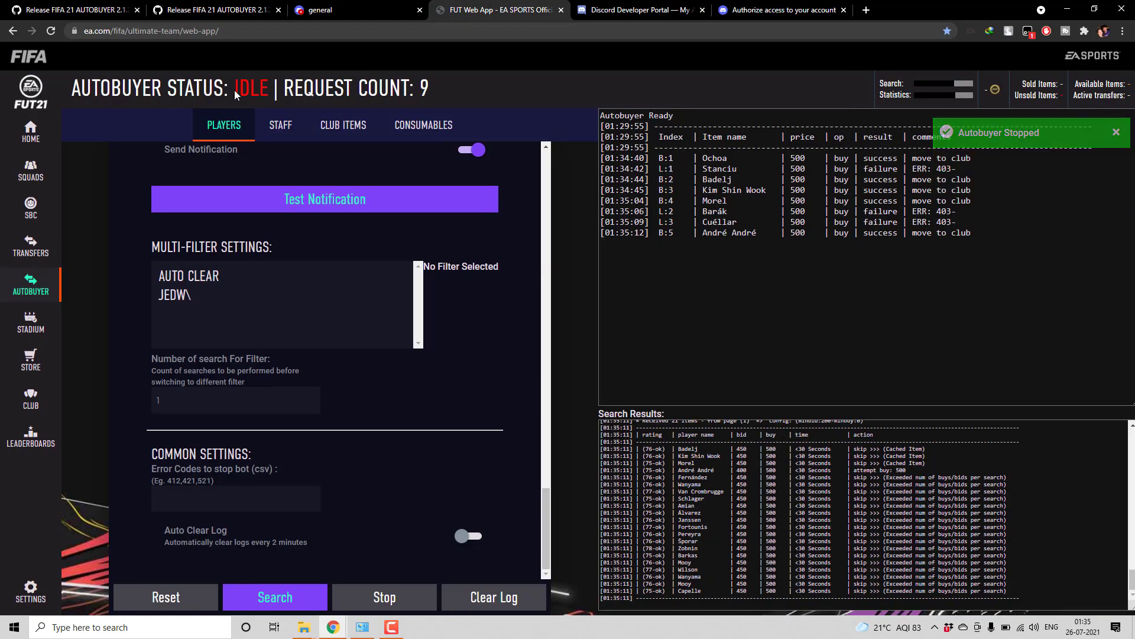